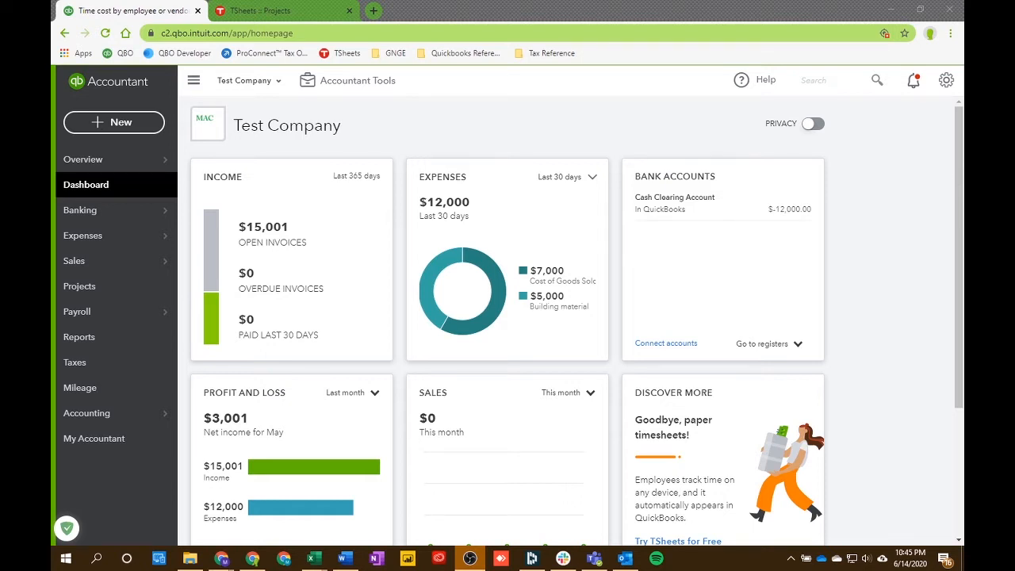
Step: Open the Advanced account settings and start editing the Time tracking preferences
{"action": "left_click", "coordinate": [946, 87]}
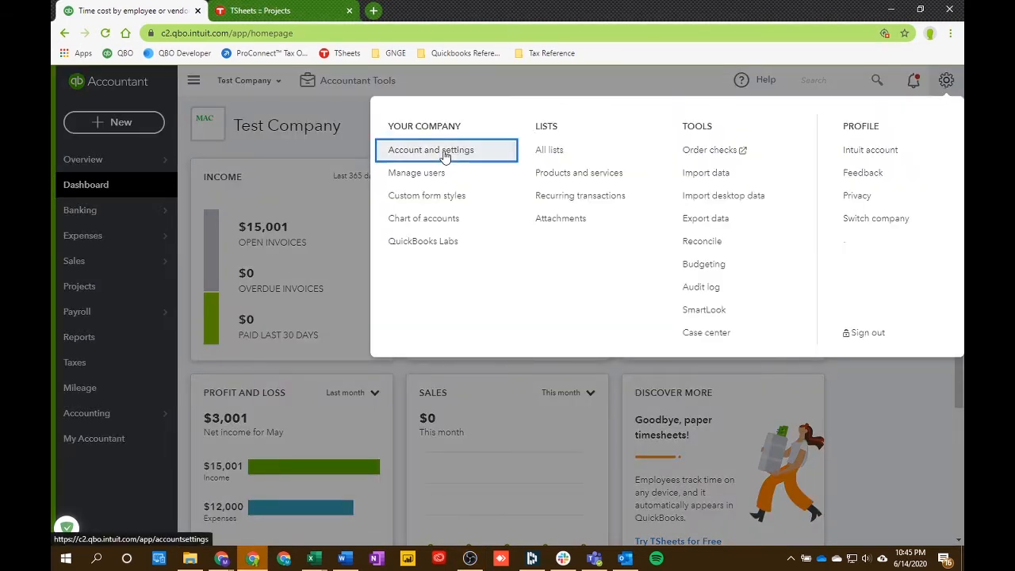
{"action": "left_click", "coordinate": [445, 156]}
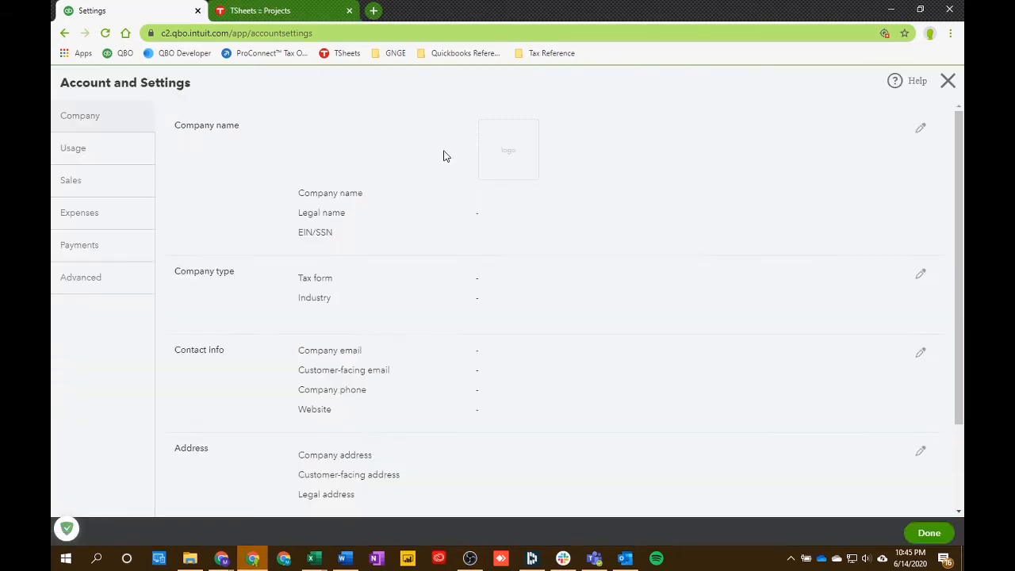
{"action": "left_click", "coordinate": [86, 287]}
{"action": "scroll", "coordinate": [289, 305], "scroll_direction": "down", "scroll_amount": 4}
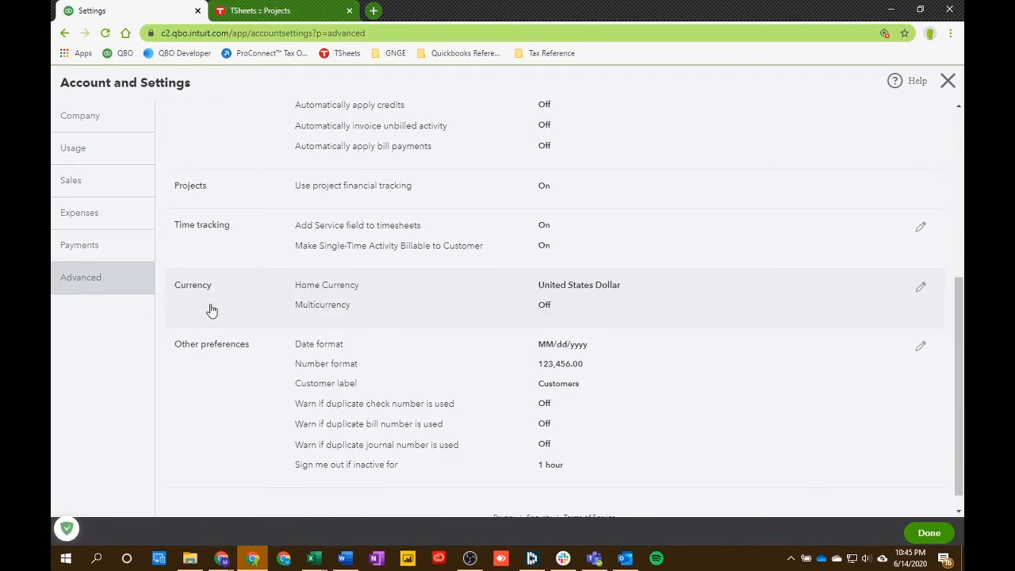
{"action": "left_click", "coordinate": [921, 230]}
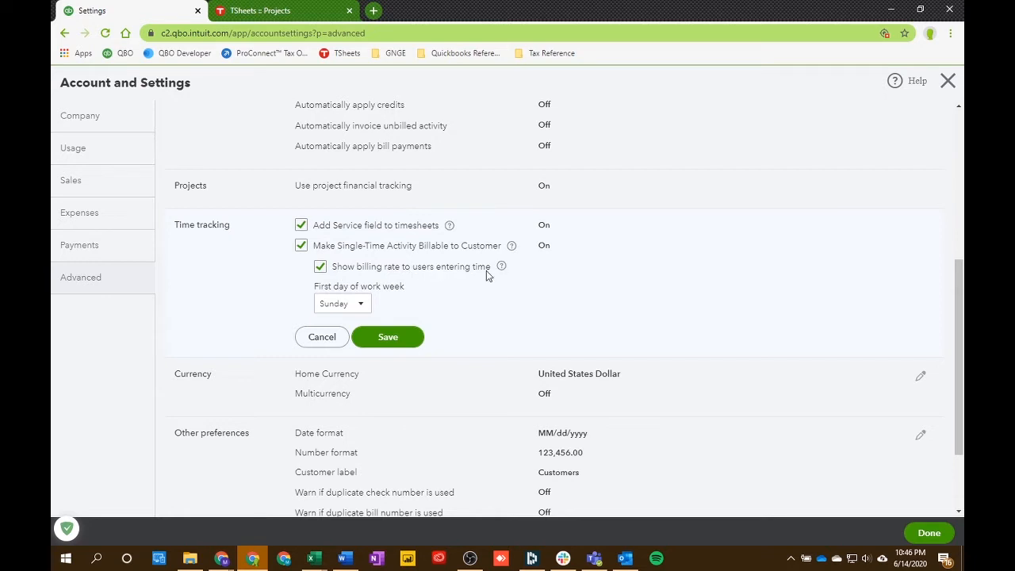
Step: Try Wednesday and Thursday as the first day of the work week, then return it to Sunday
{"action": "left_click", "coordinate": [320, 268]}
{"action": "left_click", "coordinate": [323, 272]}
{"action": "left_click", "coordinate": [363, 307]}
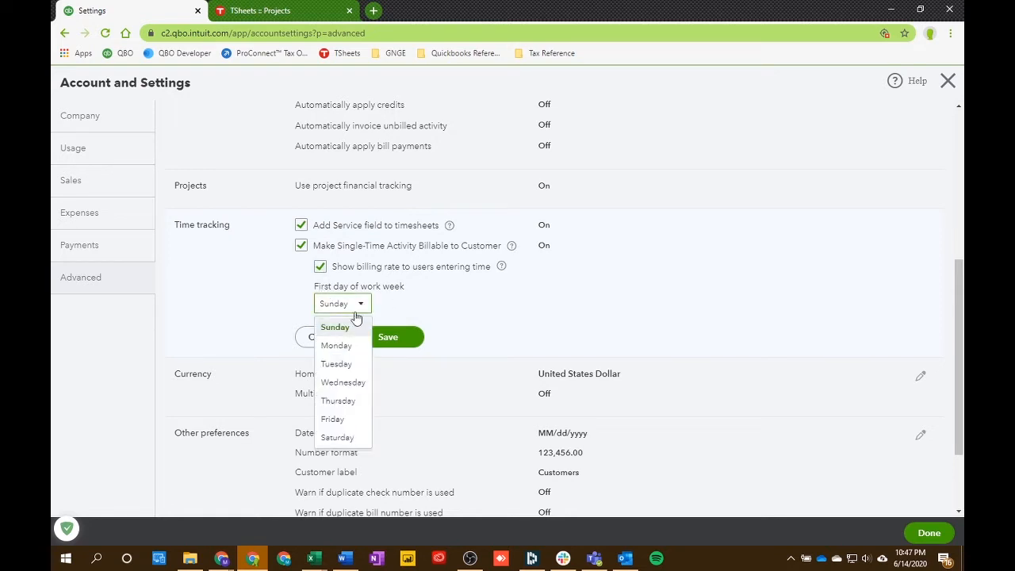
{"action": "left_click", "coordinate": [358, 383]}
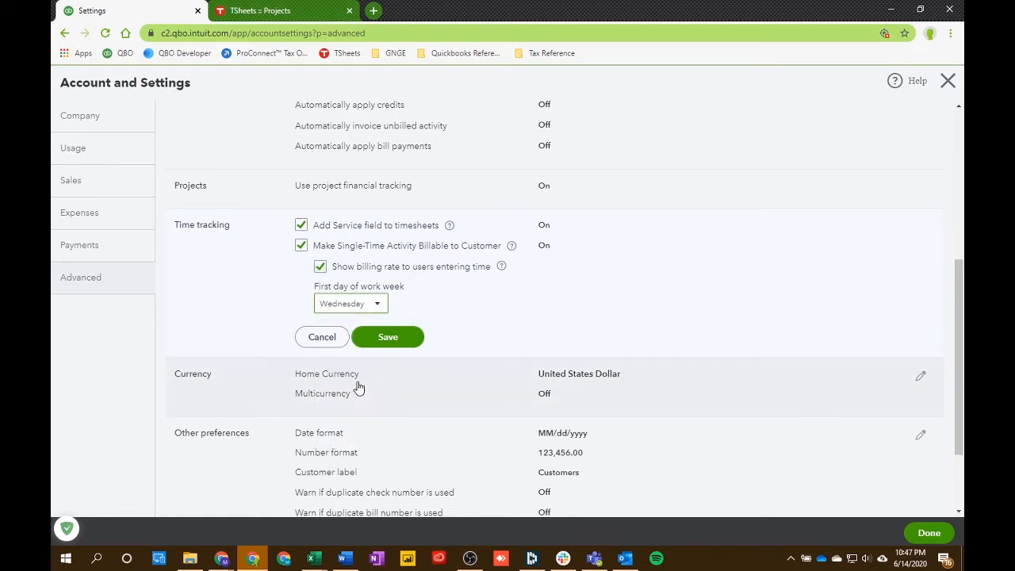
{"action": "left_click", "coordinate": [358, 308]}
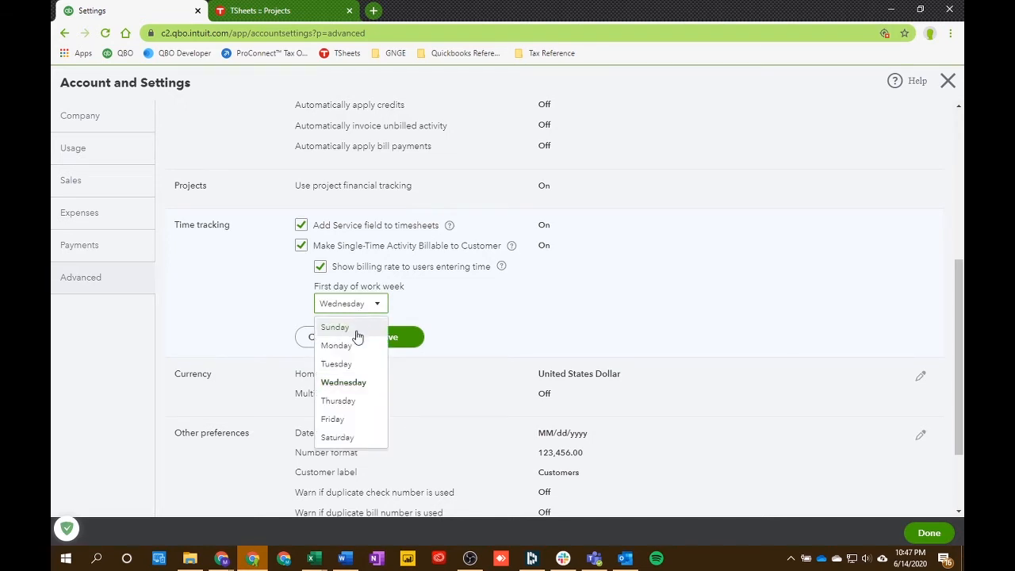
{"action": "left_click", "coordinate": [354, 402]}
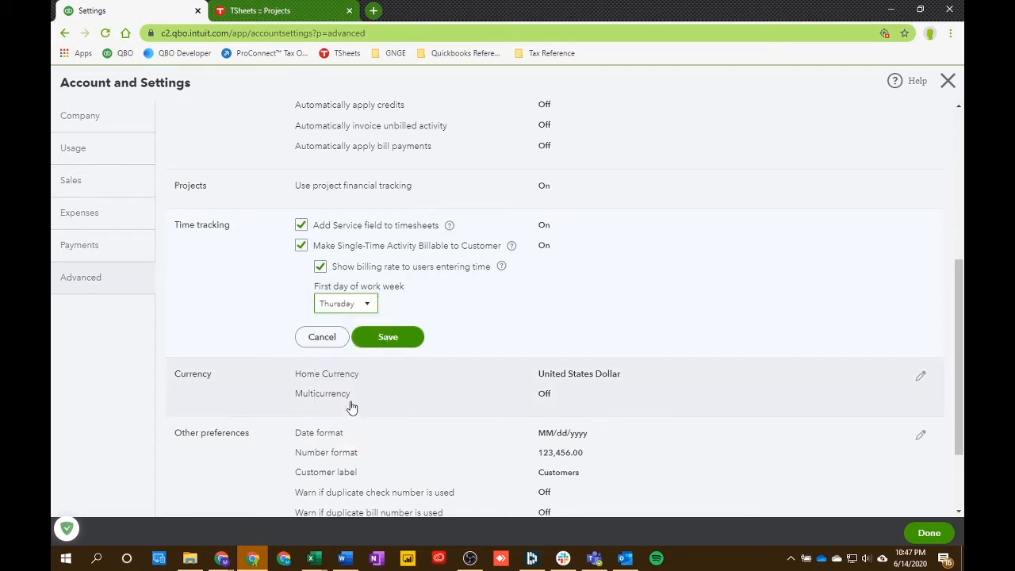
{"action": "left_click", "coordinate": [369, 305]}
{"action": "left_click", "coordinate": [349, 326]}
Step: Save the Time tracking preferences and close the account settings
{"action": "left_click", "coordinate": [407, 349]}
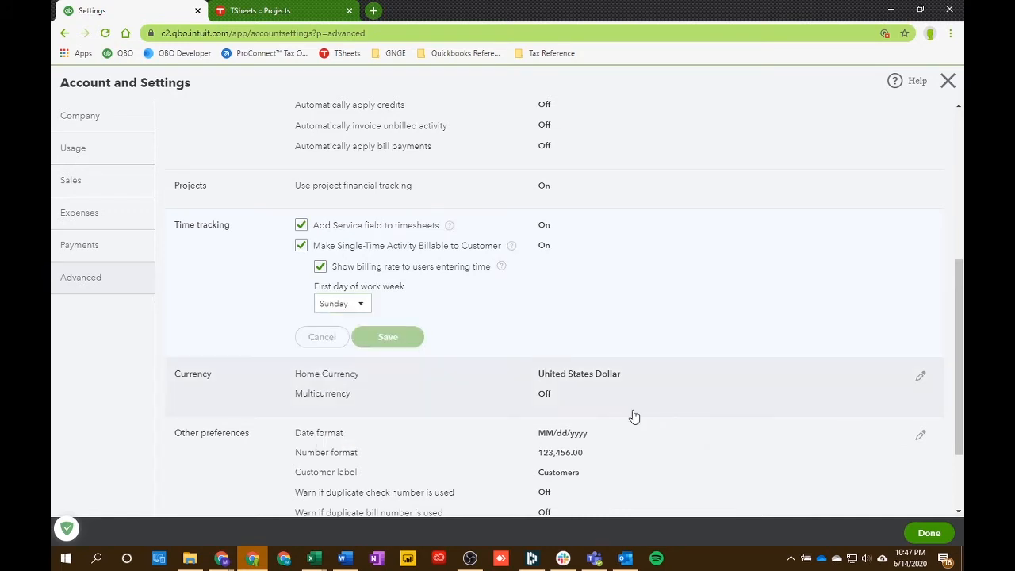
{"action": "left_click", "coordinate": [930, 535]}
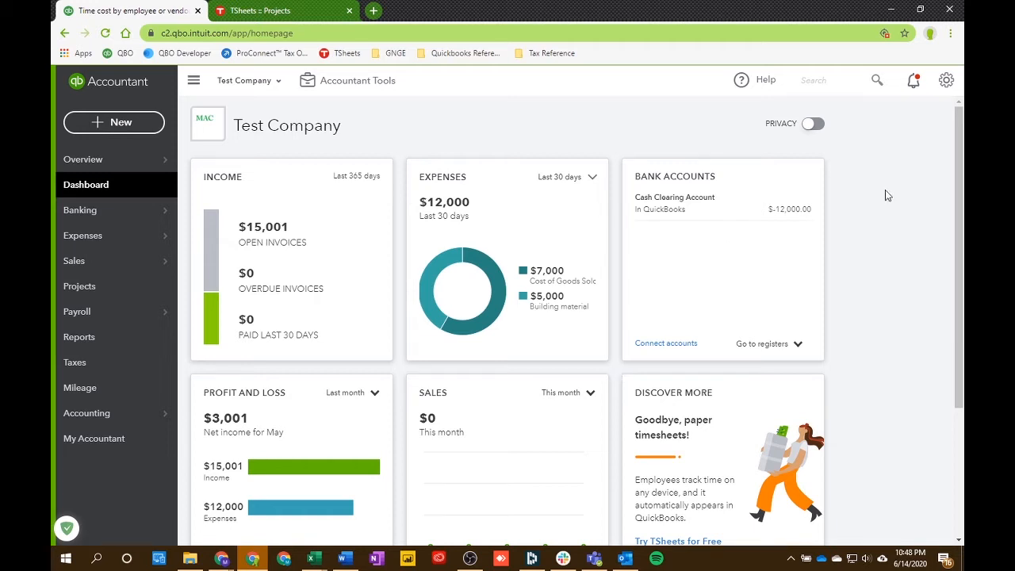
Step: Start adding a new user from Manage users with the Time tracking only user type
{"action": "left_click", "coordinate": [945, 82]}
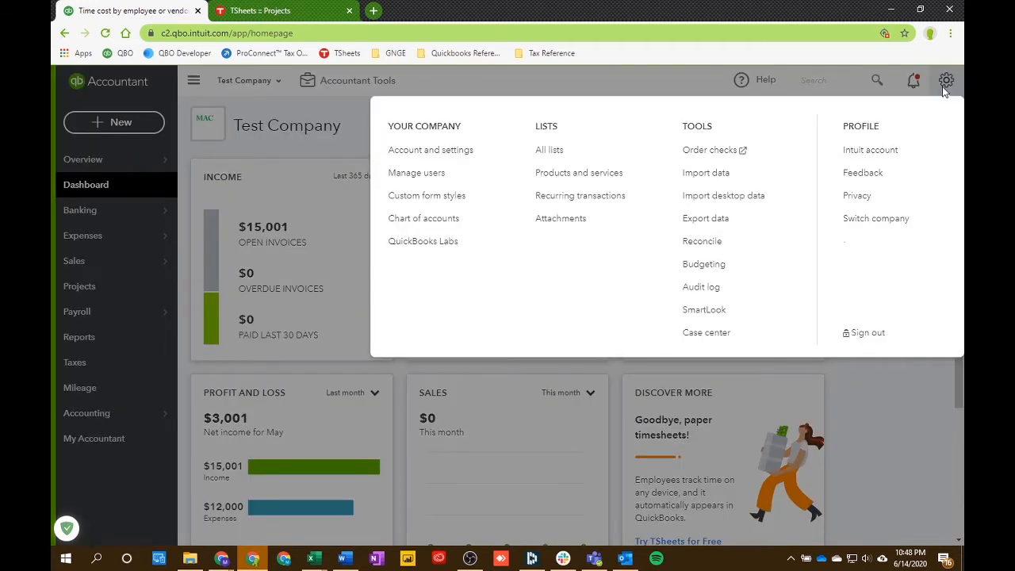
{"action": "left_click", "coordinate": [413, 181]}
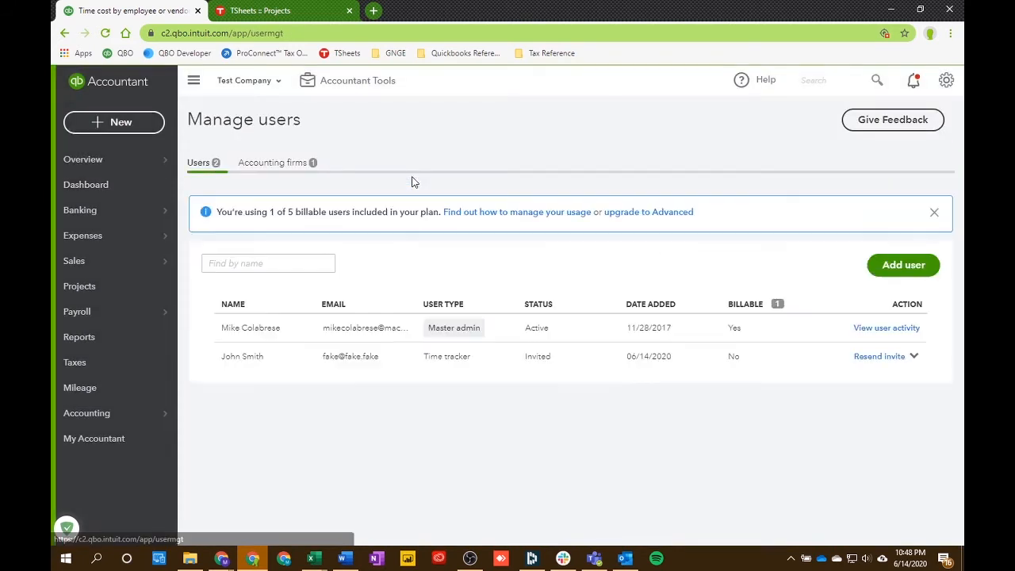
{"action": "left_click", "coordinate": [891, 264]}
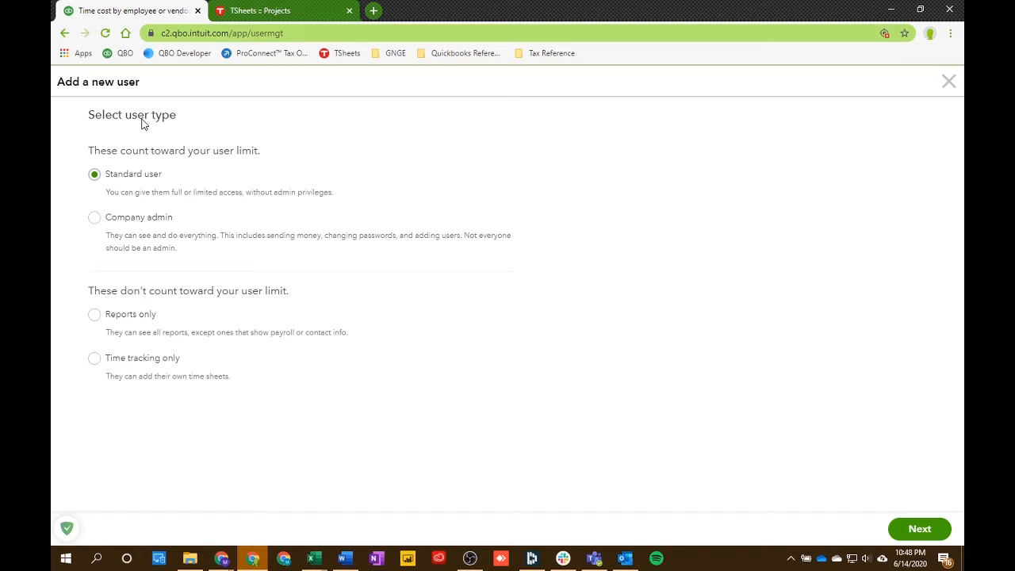
{"action": "left_click", "coordinate": [95, 362]}
{"action": "left_click", "coordinate": [907, 532]}
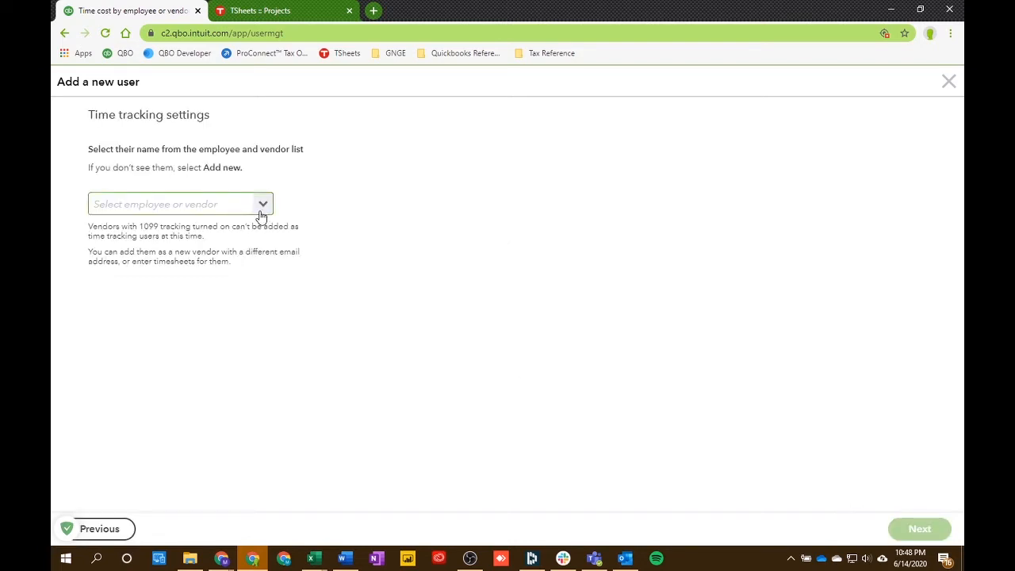
Step: Select the first employee in the employee and vendor list as the time-tracking user and continue
{"action": "left_click", "coordinate": [261, 204]}
{"action": "scroll", "coordinate": [212, 307], "scroll_direction": "down", "scroll_amount": 10}
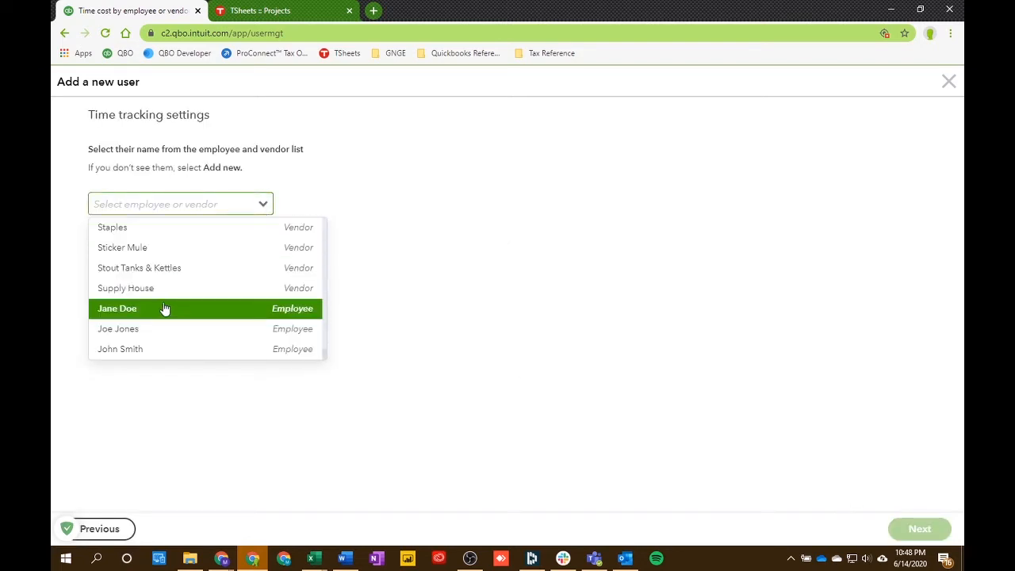
{"action": "left_click", "coordinate": [165, 311]}
{"action": "left_click", "coordinate": [911, 533]}
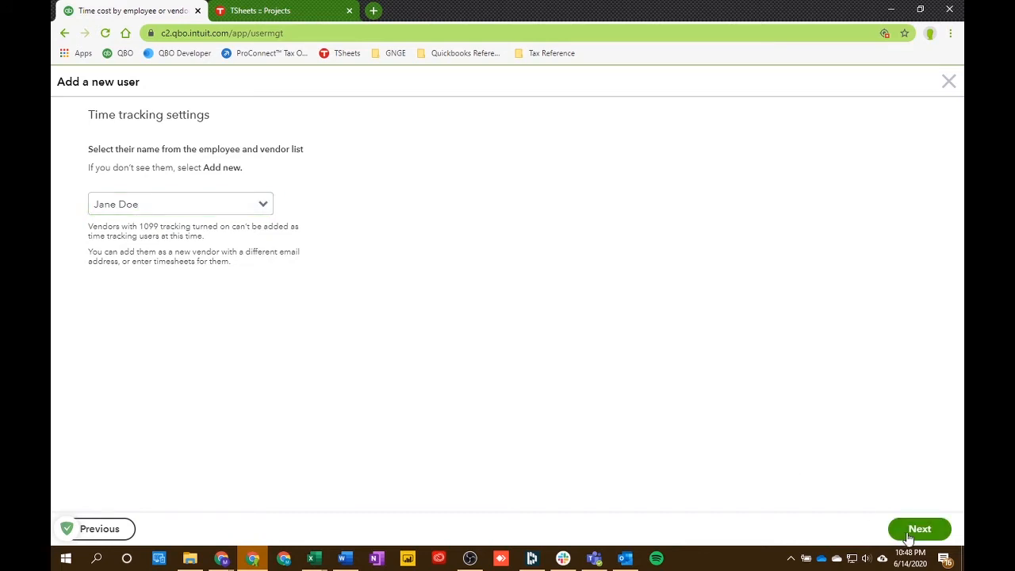
Step: Fill in the new user's e-mail address and save the invitation
{"action": "left_click", "coordinate": [206, 281]}
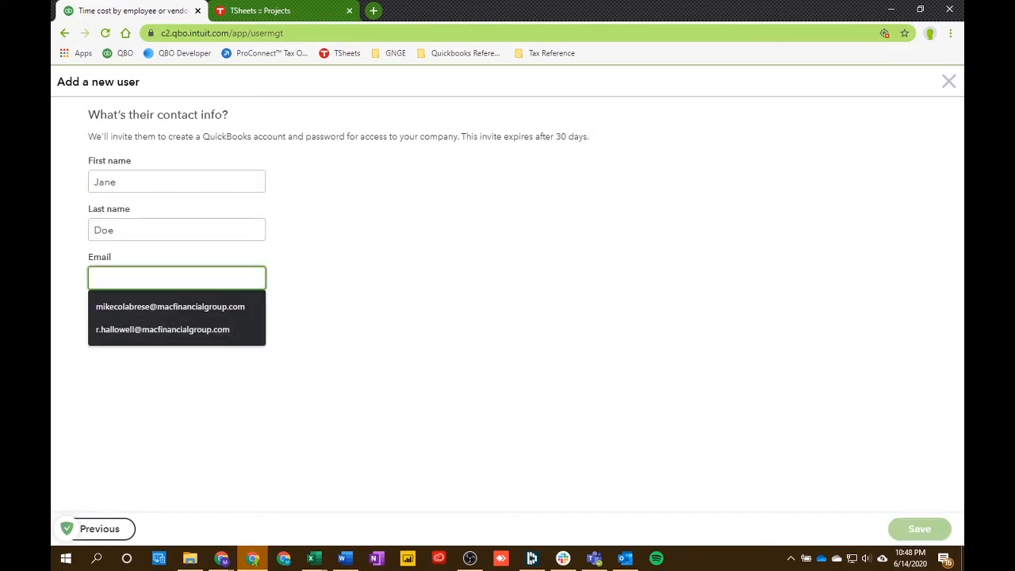
{"action": "type", "text": "Fak"}
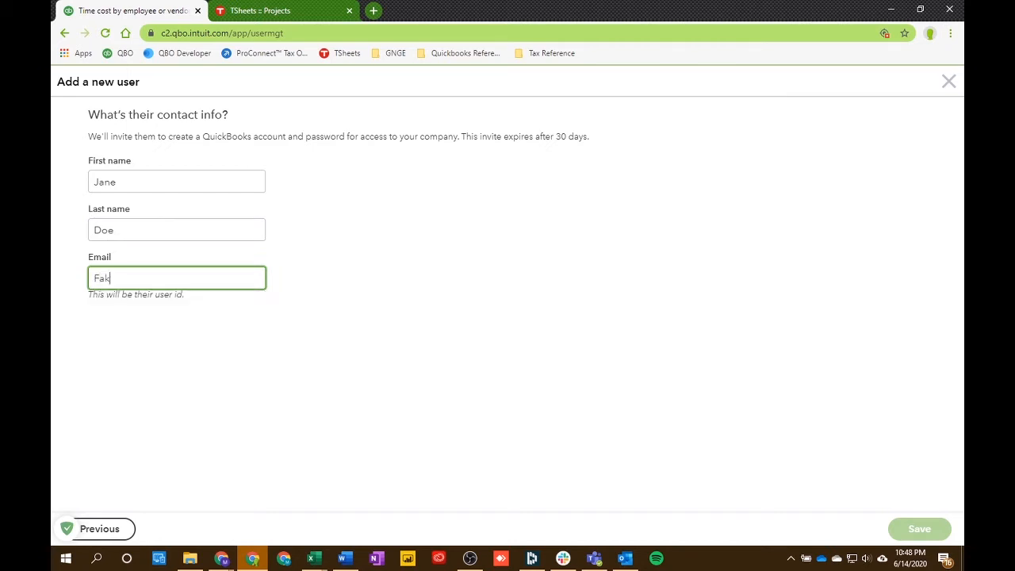
{"action": "type", "text": "e1@fake.fake"}
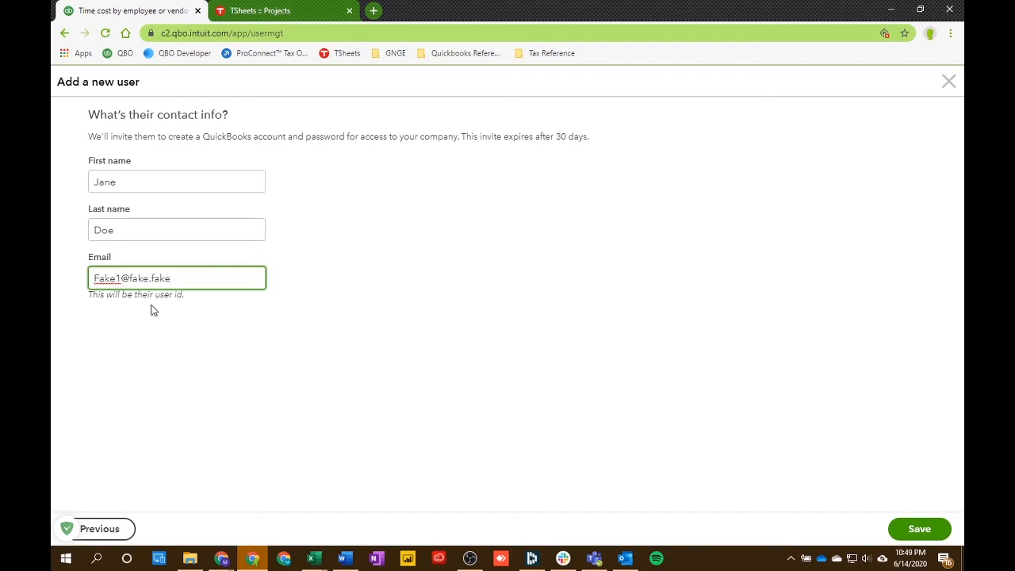
{"action": "left_click", "coordinate": [919, 529]}
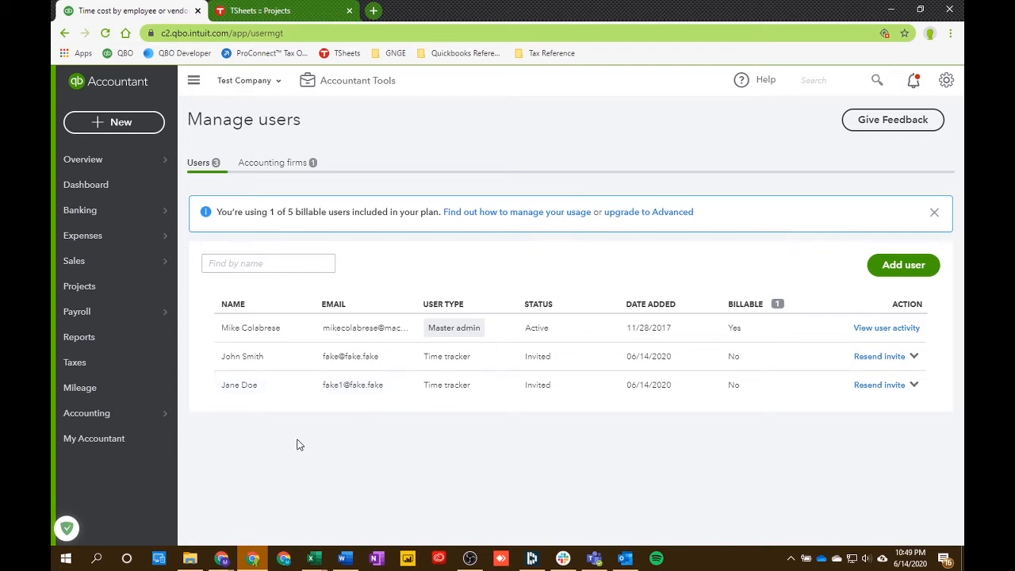
Step: Open Projects and review the hourly cost rates for each employee
{"action": "left_click", "coordinate": [112, 294]}
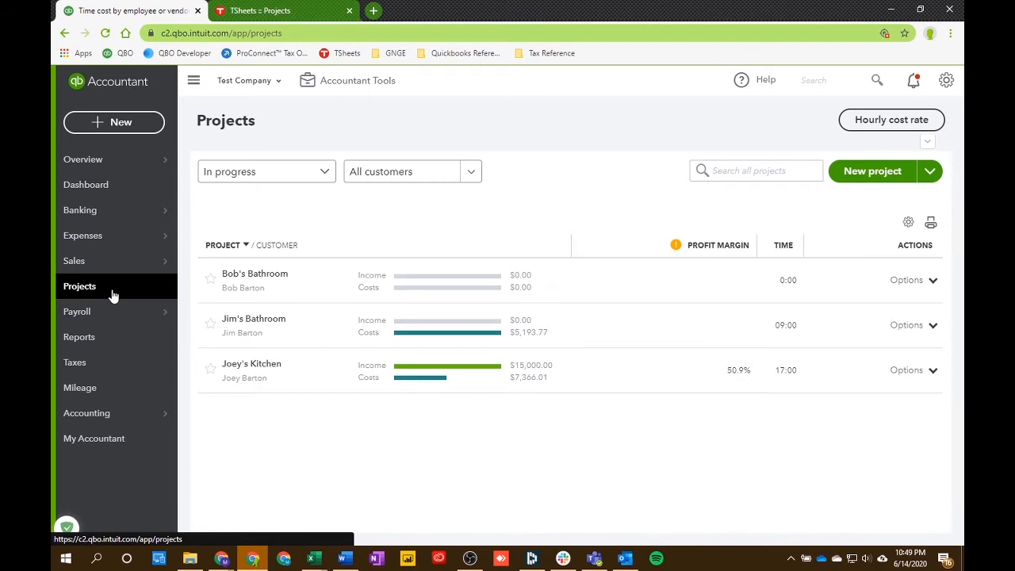
{"action": "left_click", "coordinate": [869, 125]}
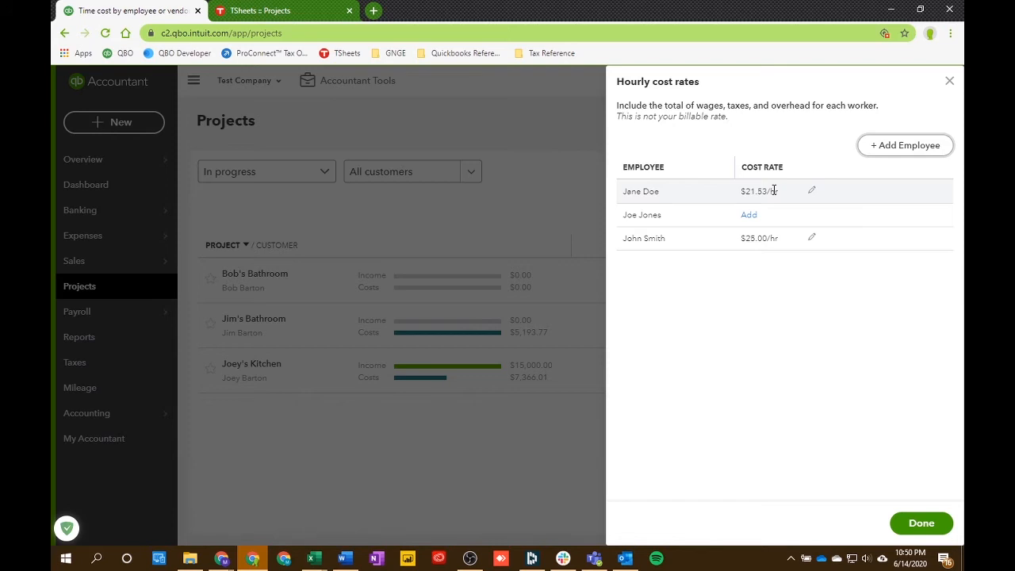
{"action": "left_click", "coordinate": [909, 522]}
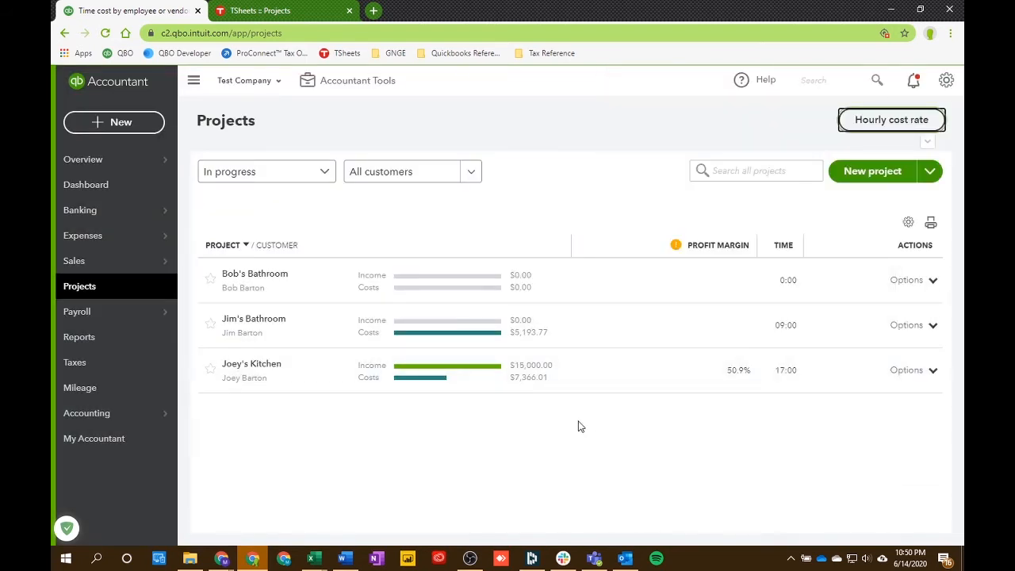
Step: Create a new weekly timesheet for the employee covering the week 6/21/2020 to 6/27/2020
{"action": "left_click", "coordinate": [111, 127]}
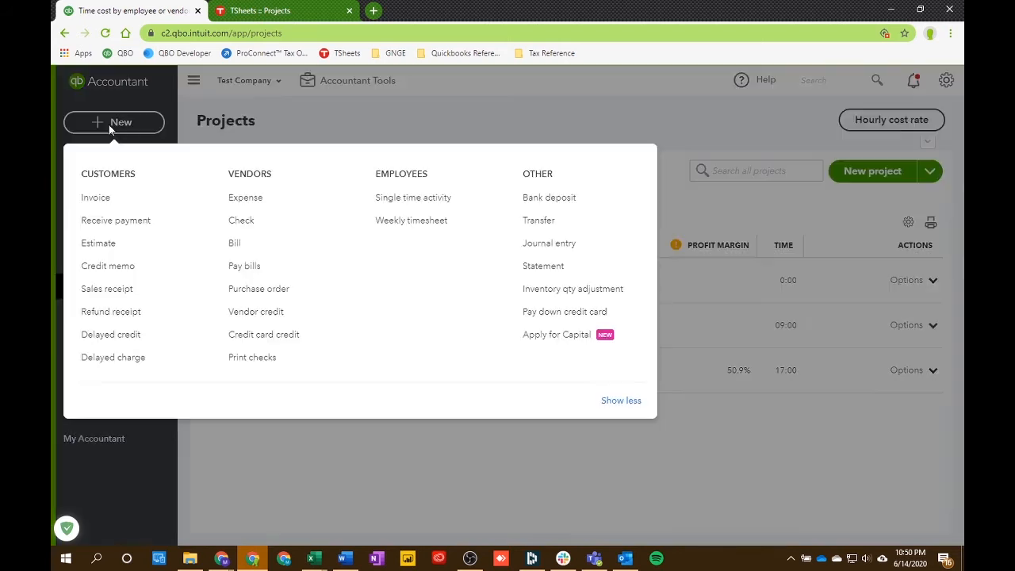
{"action": "left_click", "coordinate": [395, 225]}
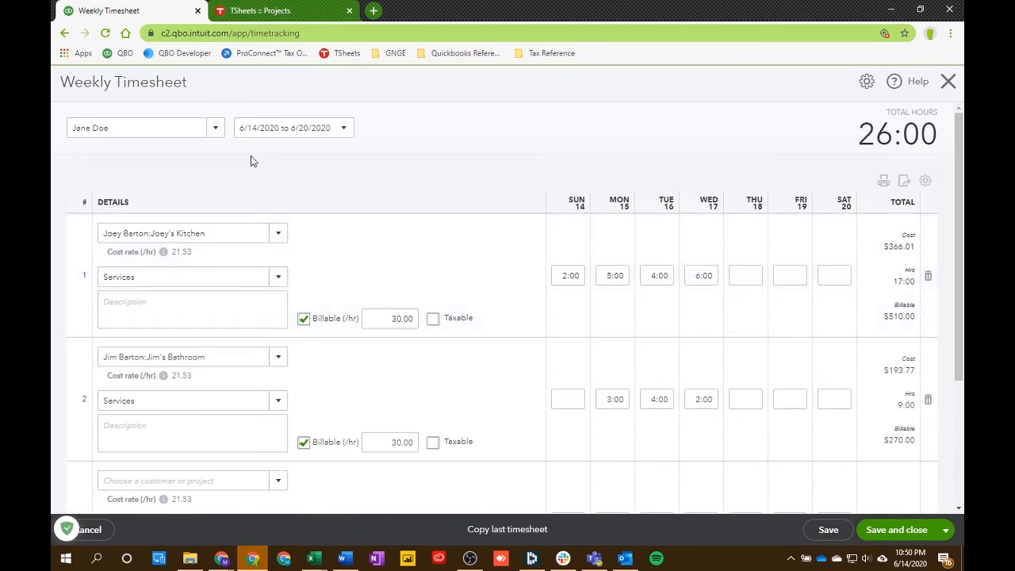
{"action": "left_click", "coordinate": [214, 128]}
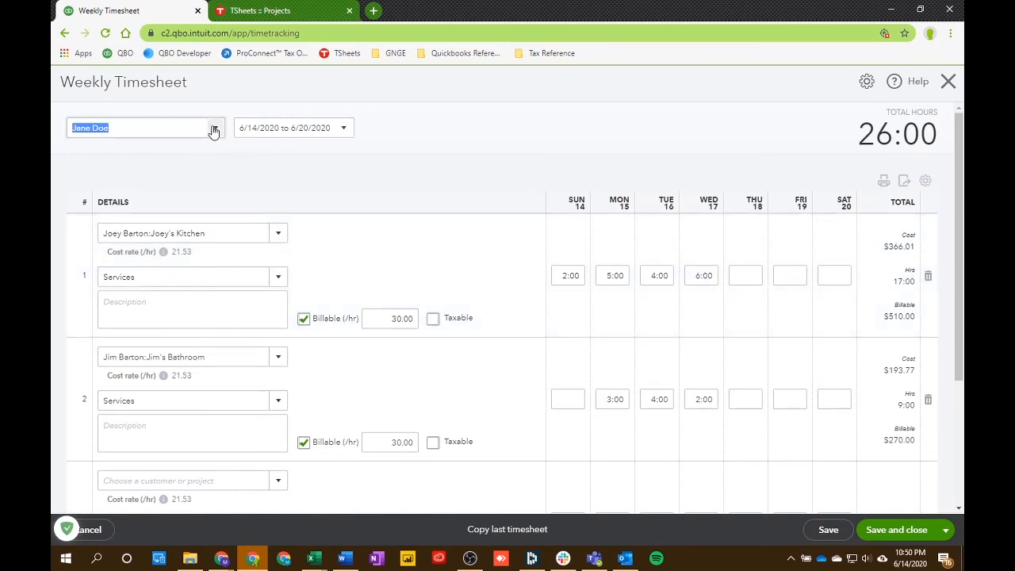
{"action": "left_click", "coordinate": [131, 154]}
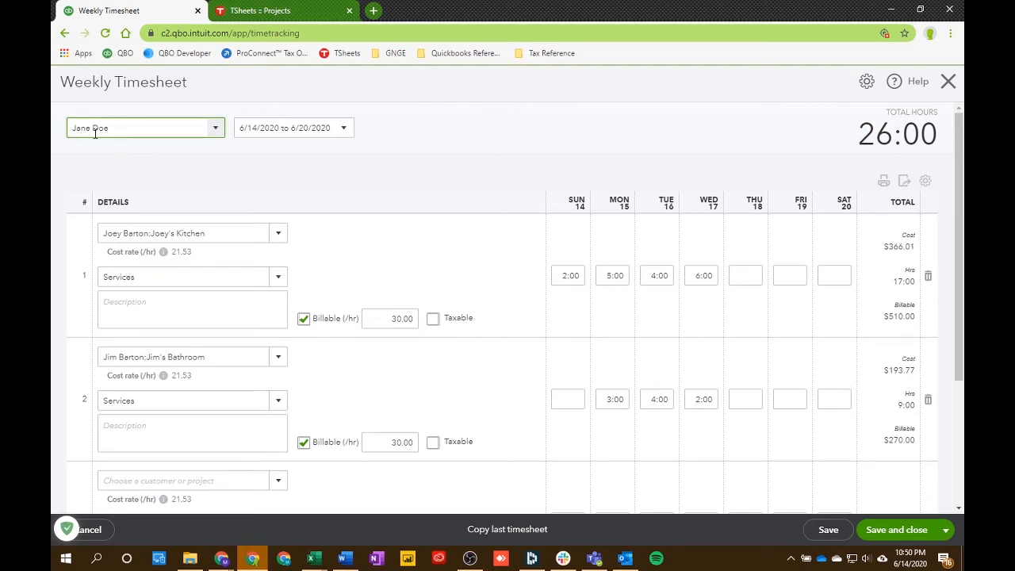
{"action": "left_click", "coordinate": [345, 127]}
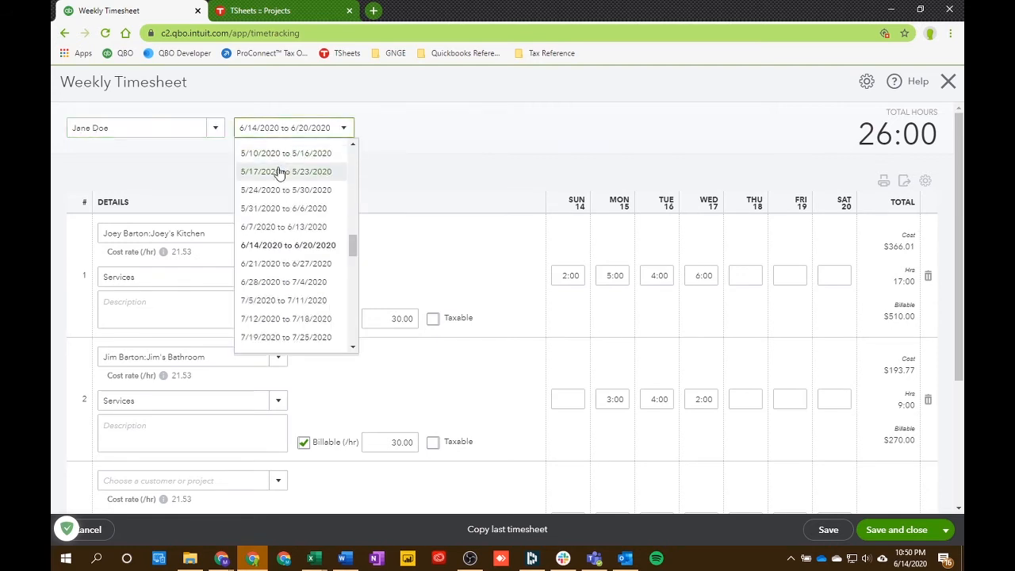
{"action": "left_click", "coordinate": [277, 264]}
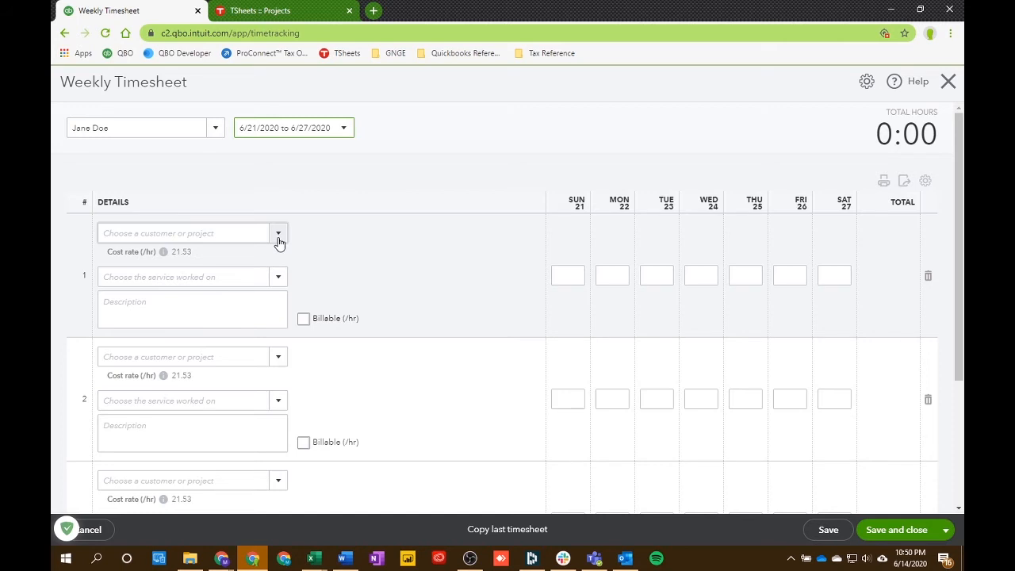
{"action": "left_click", "coordinate": [279, 238]}
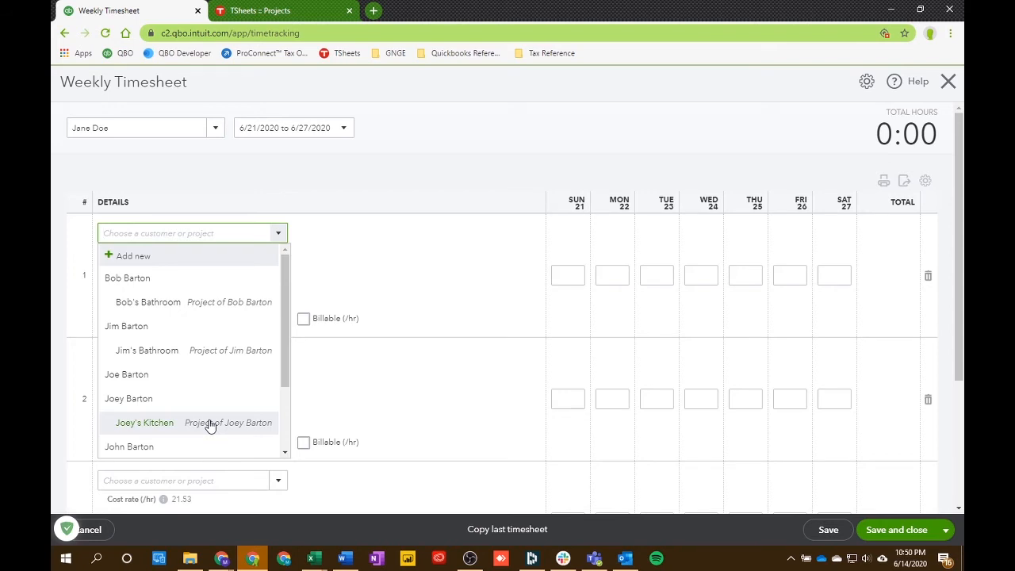
{"action": "left_click", "coordinate": [144, 427]}
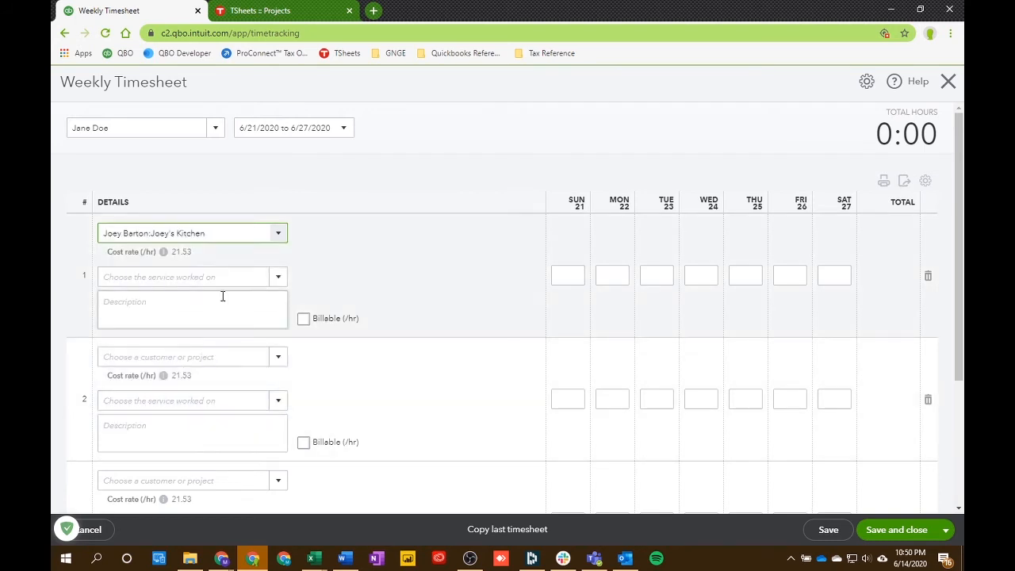
{"action": "left_click", "coordinate": [278, 276]}
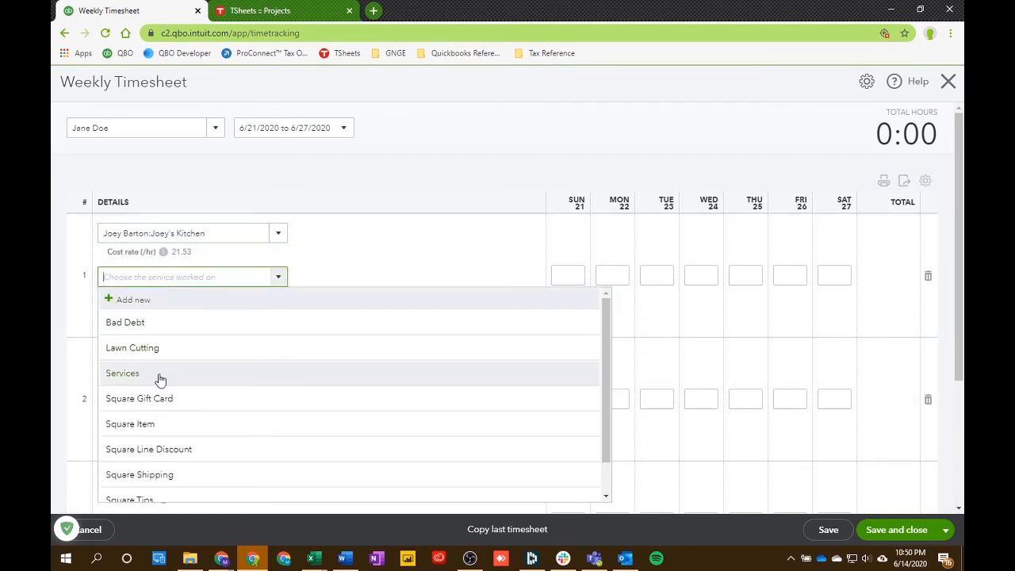
{"action": "left_click", "coordinate": [159, 375]}
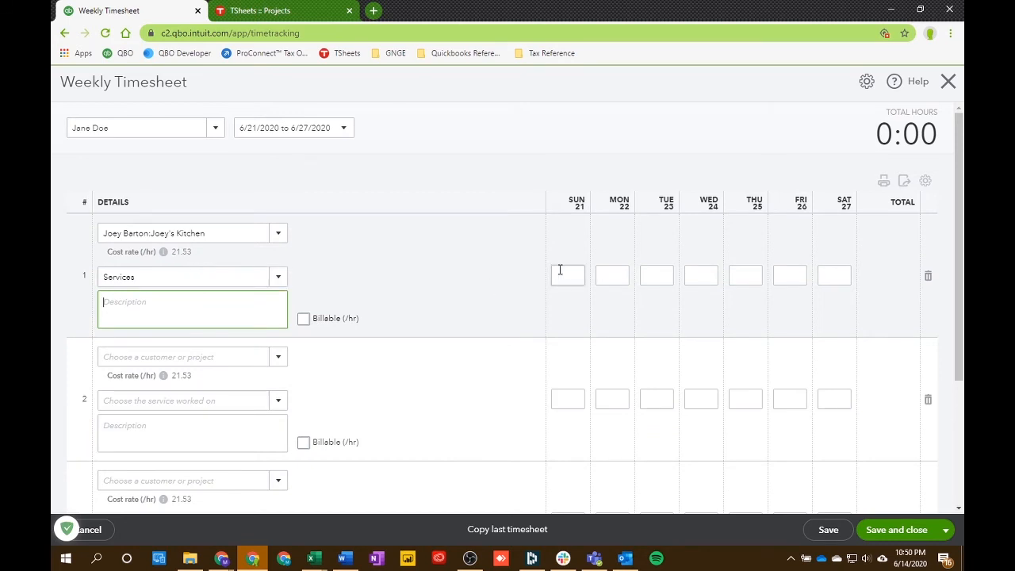
Step: Enter 2, 5 and 4 hours for Sunday, Monday and Tuesday on the Joey's Kitchen timesheet row
{"action": "left_click", "coordinate": [566, 275]}
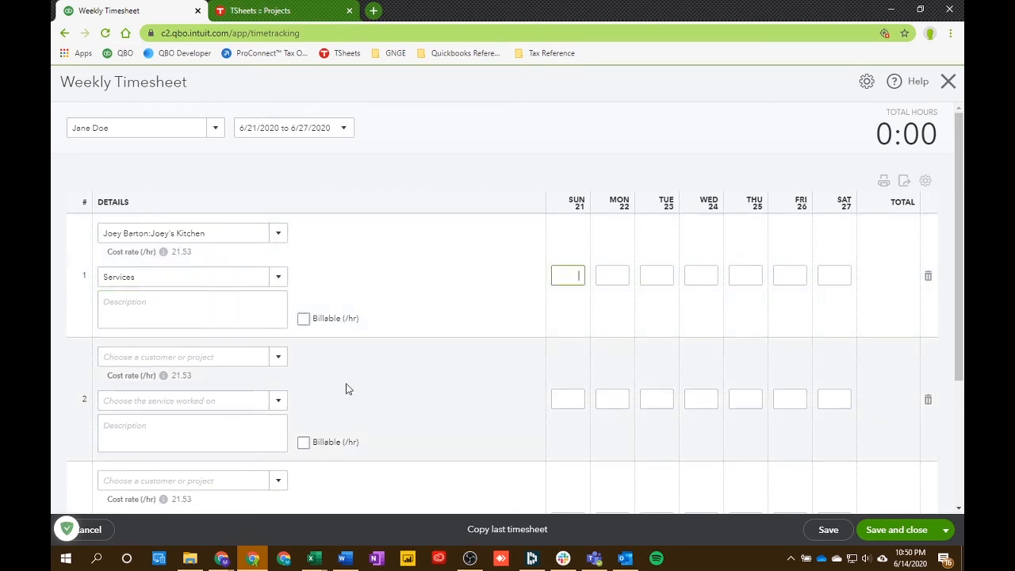
{"action": "type", "text": "2"}
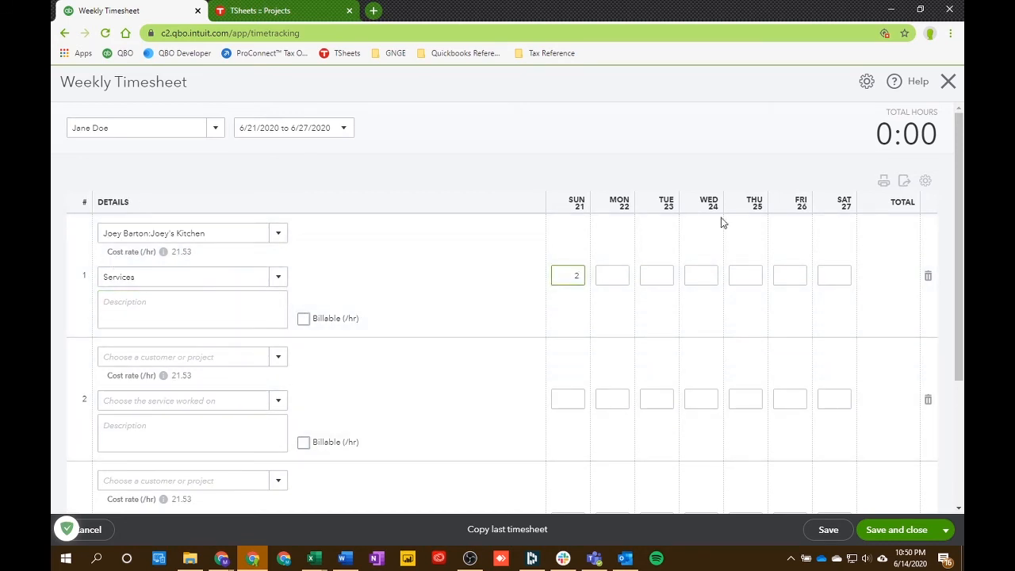
{"action": "left_click", "coordinate": [625, 275]}
{"action": "type", "text": "54"}
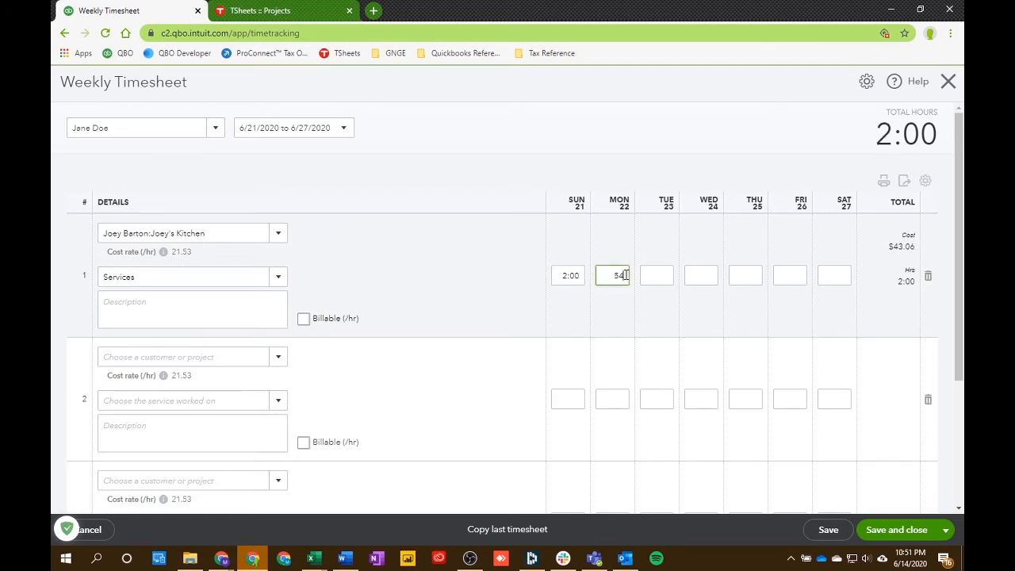
{"action": "key", "text": "BackSpace"}
{"action": "left_click", "coordinate": [657, 277]}
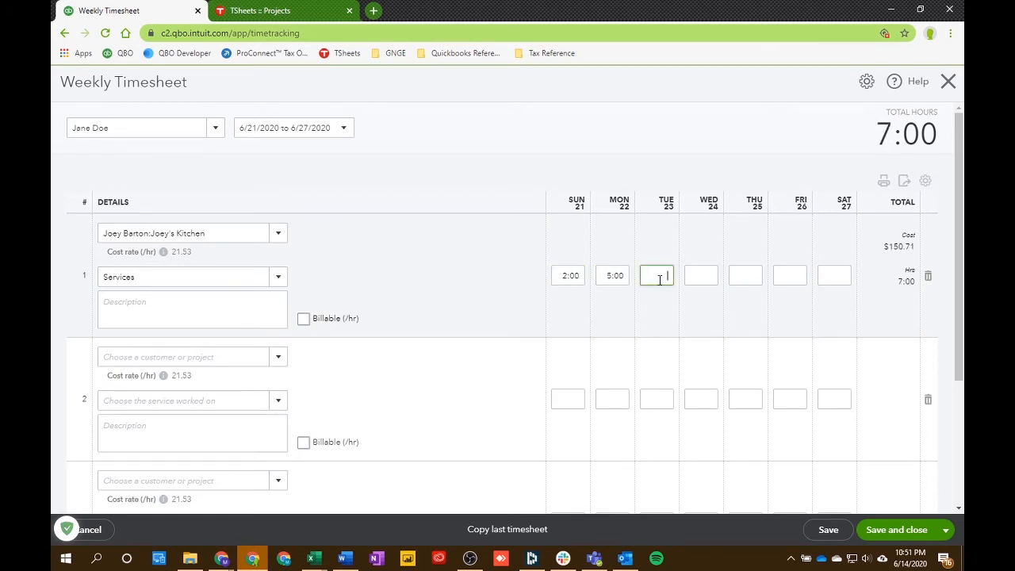
{"action": "type", "text": "4"}
{"action": "left_click", "coordinate": [568, 166]}
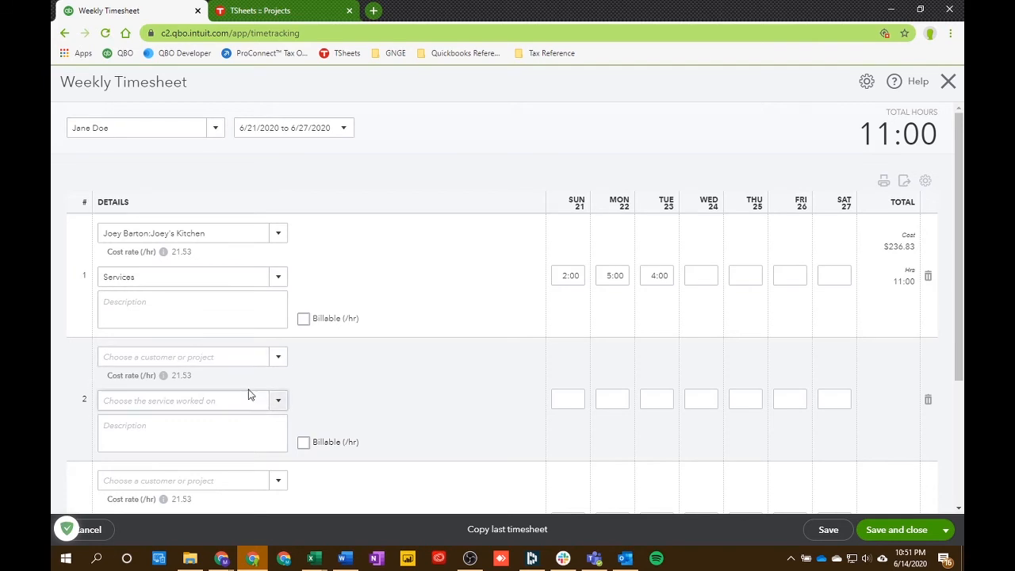
{"action": "left_click", "coordinate": [278, 357]}
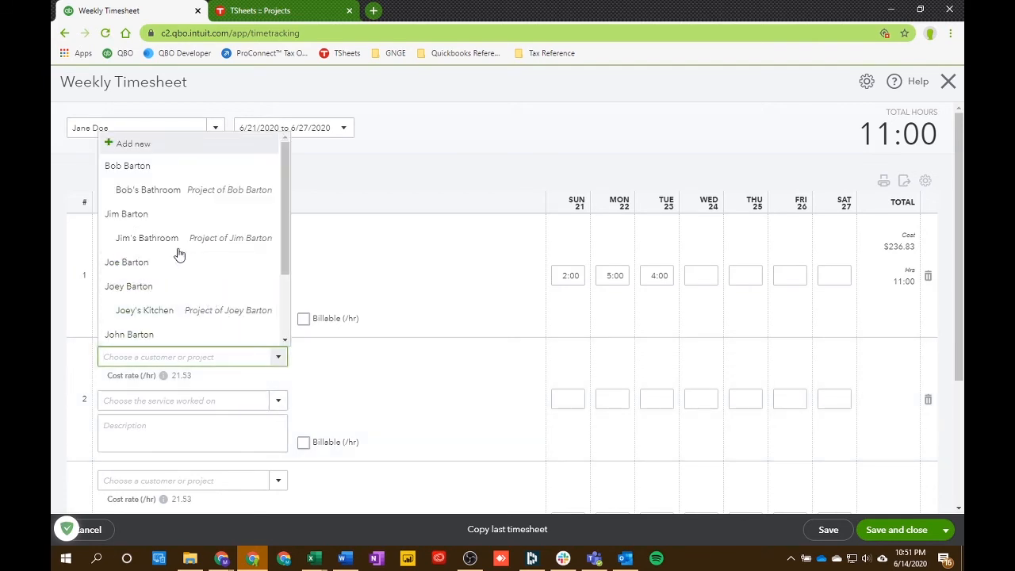
{"action": "left_click", "coordinate": [172, 239]}
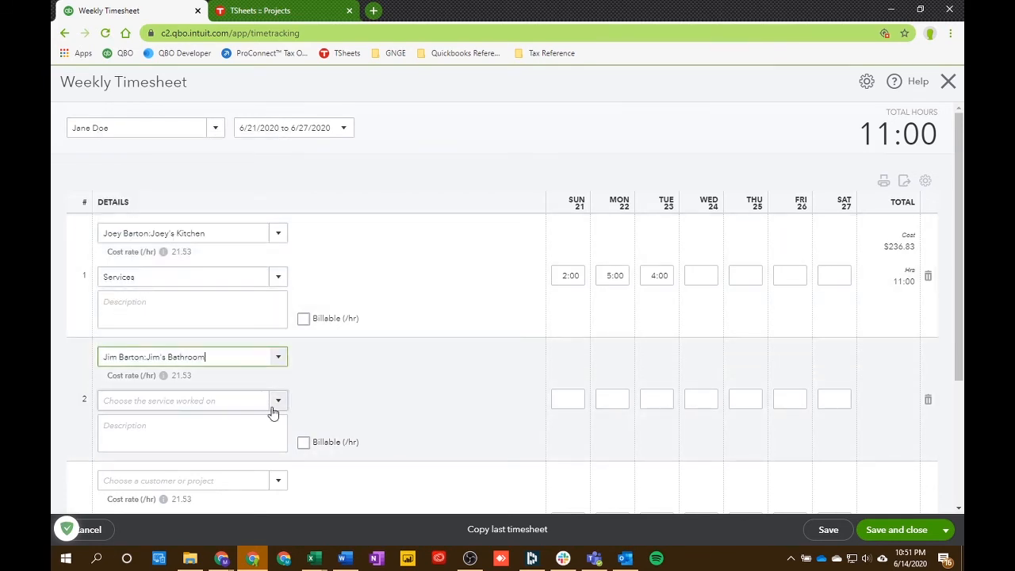
{"action": "left_click", "coordinate": [279, 403]}
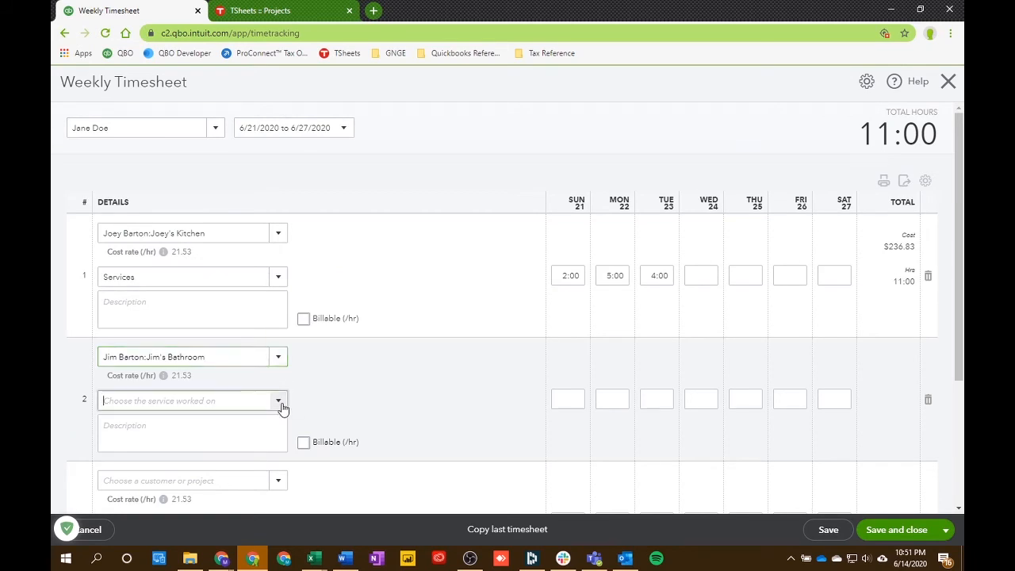
{"action": "left_click", "coordinate": [147, 272]}
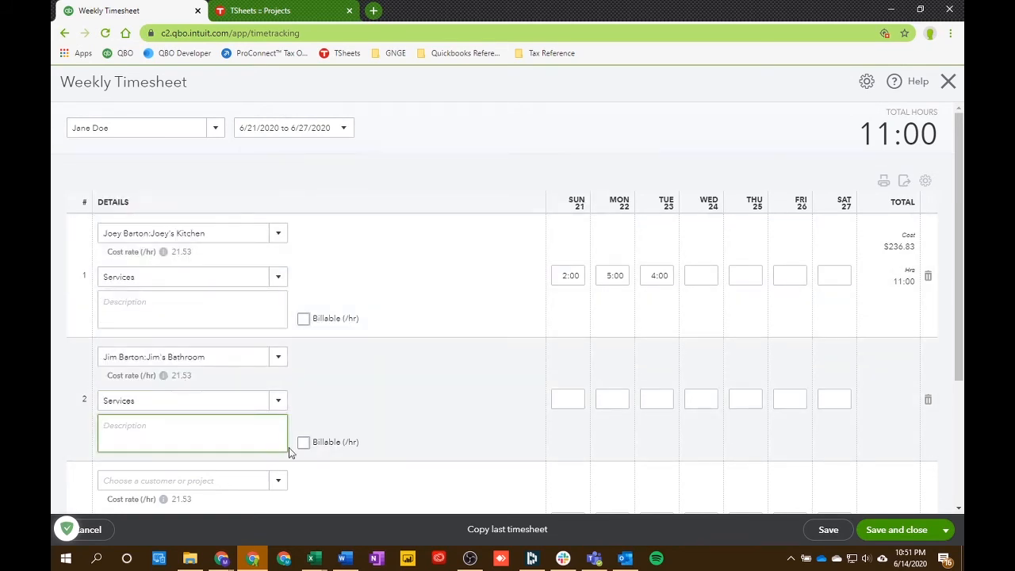
Step: Enter 3 hours for Monday and 4 hours for Tuesday on the Jim's Bathroom row
{"action": "left_click", "coordinate": [611, 402]}
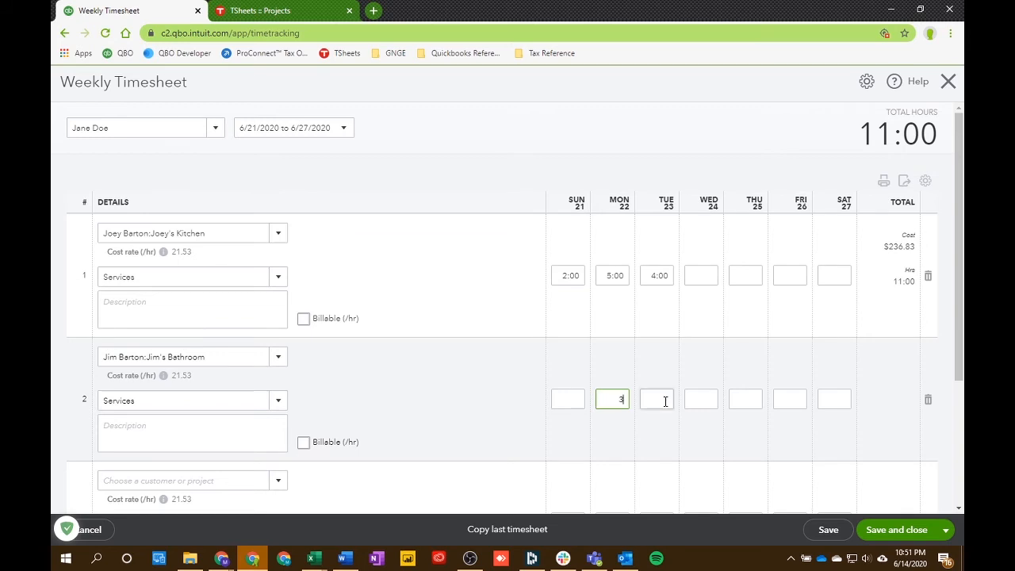
{"action": "left_click", "coordinate": [665, 400]}
{"action": "type", "text": "4"}
{"action": "left_click", "coordinate": [450, 161]}
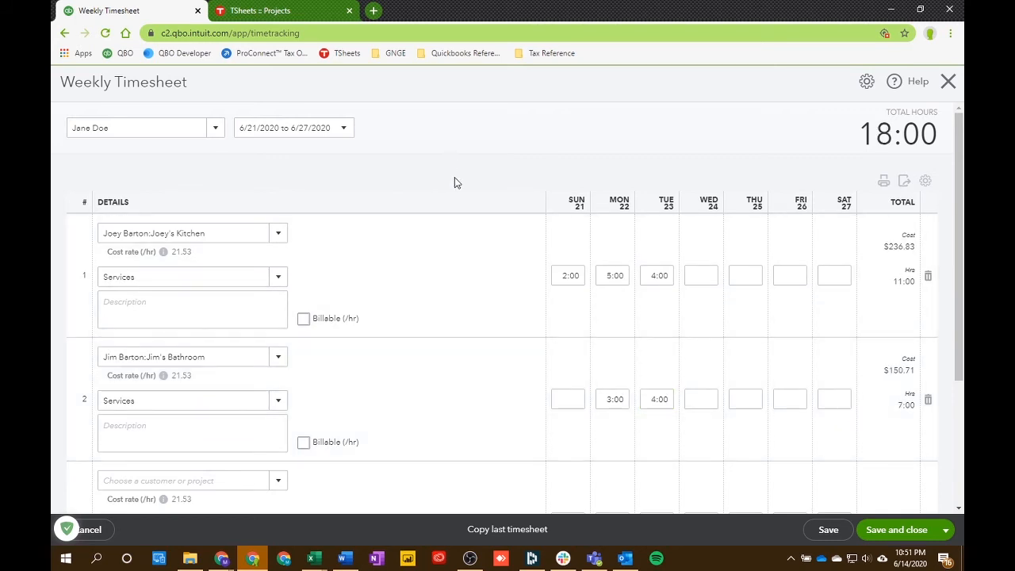
Step: Mark the Joey's Kitchen row as billable at a rate of 30 per hour
{"action": "left_click", "coordinate": [303, 320]}
{"action": "left_click", "coordinate": [306, 323]}
{"action": "left_click", "coordinate": [304, 321]}
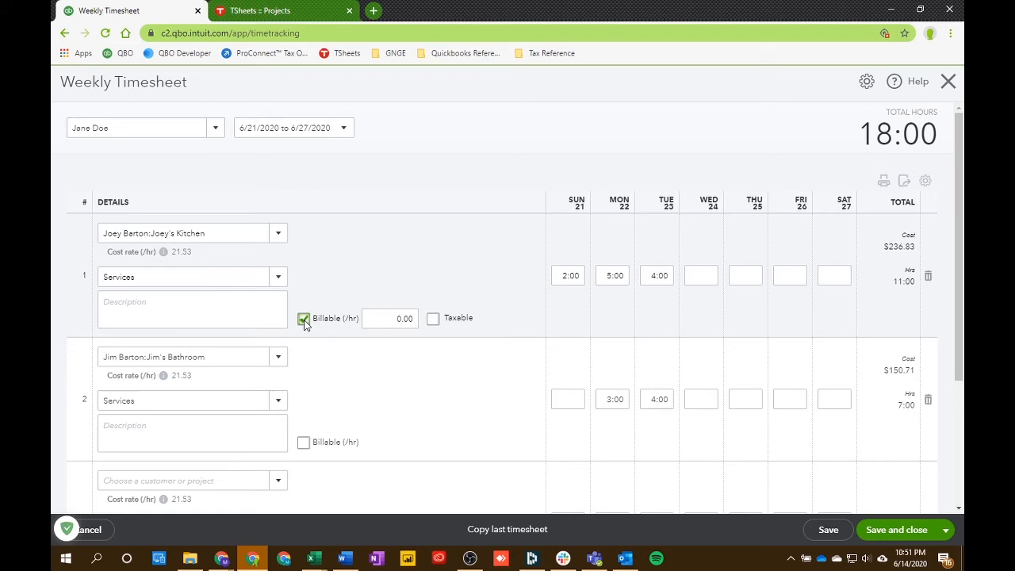
{"action": "left_click", "coordinate": [390, 319]}
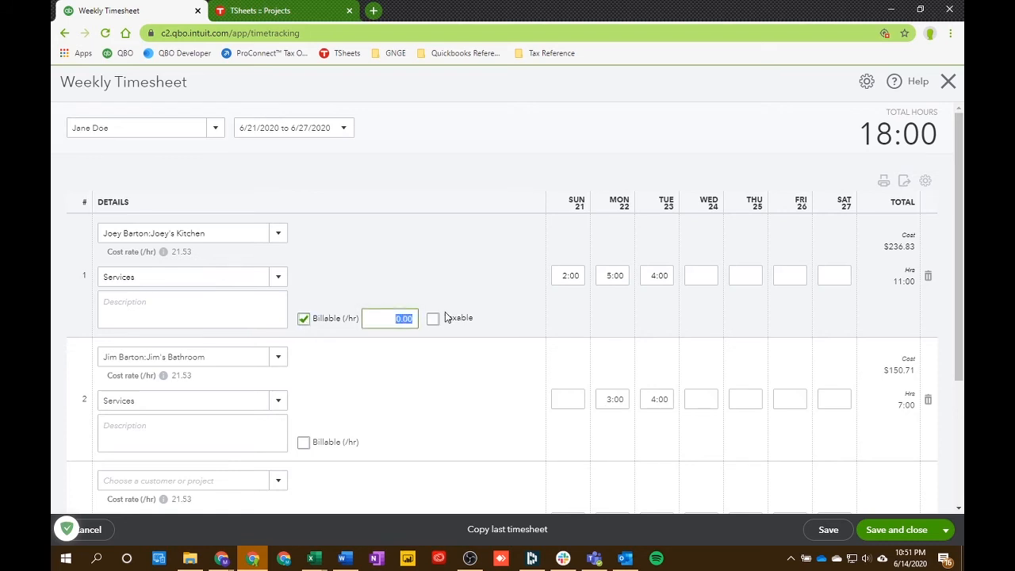
{"action": "type", "text": "30"}
{"action": "left_click", "coordinate": [455, 297]}
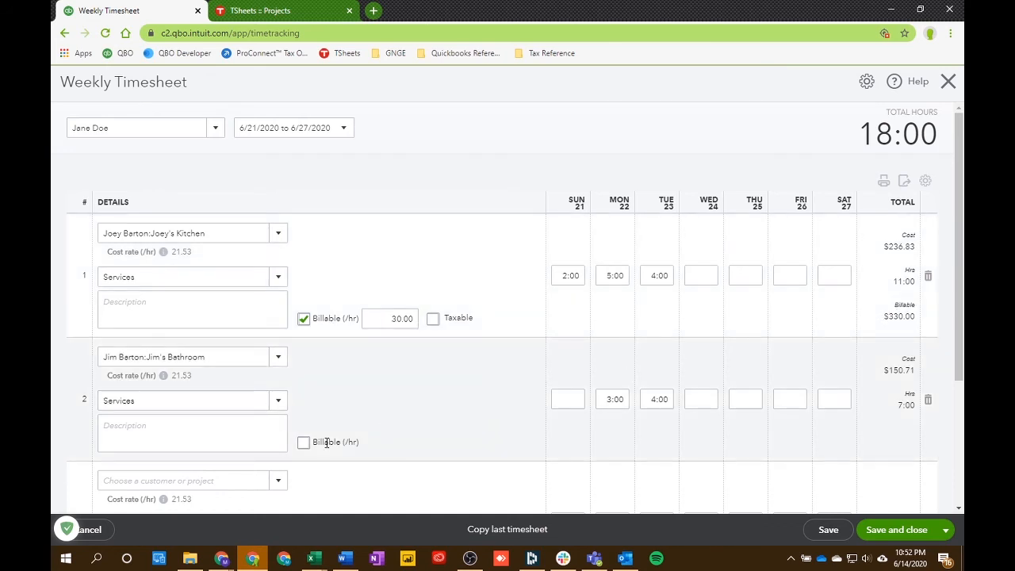
Step: Mark the Jim's Bathroom row as billable at 30 per hour and save and close the timesheet
{"action": "left_click", "coordinate": [303, 441]}
{"action": "left_click", "coordinate": [402, 442]}
{"action": "double_click", "coordinate": [402, 442]}
{"action": "type", "text": "30"}
{"action": "left_click", "coordinate": [486, 410]}
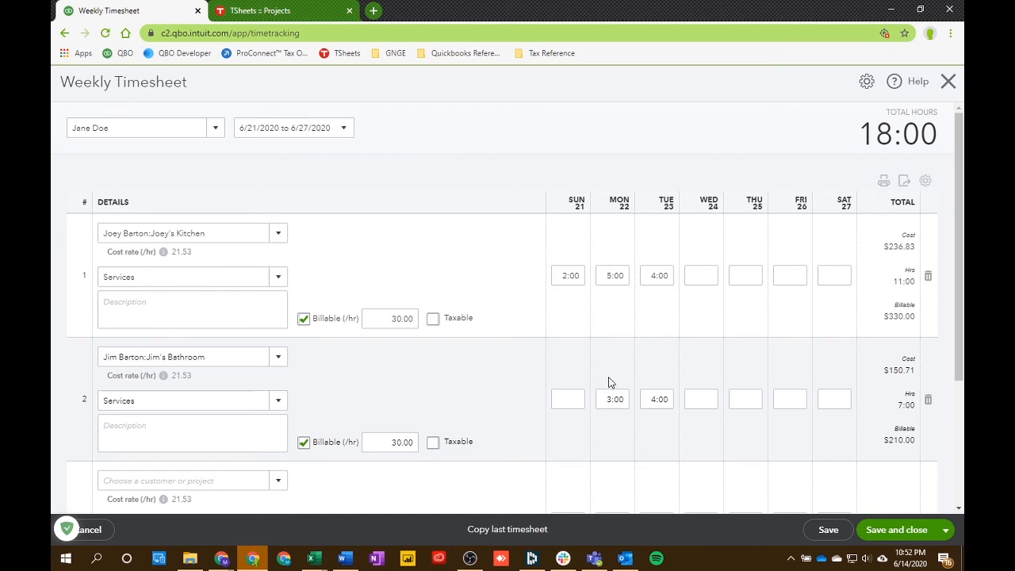
{"action": "left_click", "coordinate": [869, 524]}
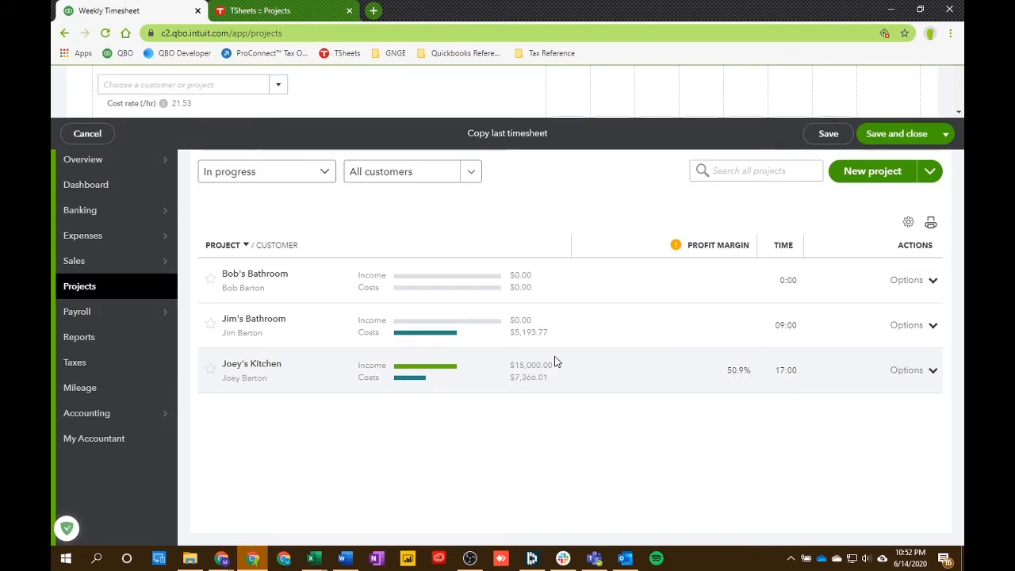
Step: Open the Joey's Kitchen project and view the time cost report for its hourly time cost
{"action": "left_click", "coordinate": [301, 378]}
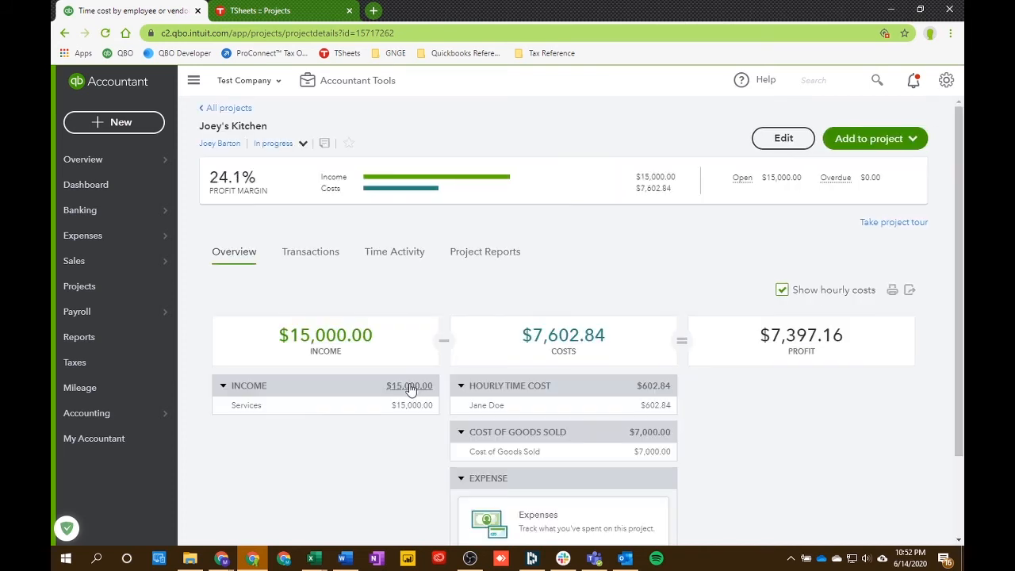
{"action": "left_click", "coordinate": [650, 408]}
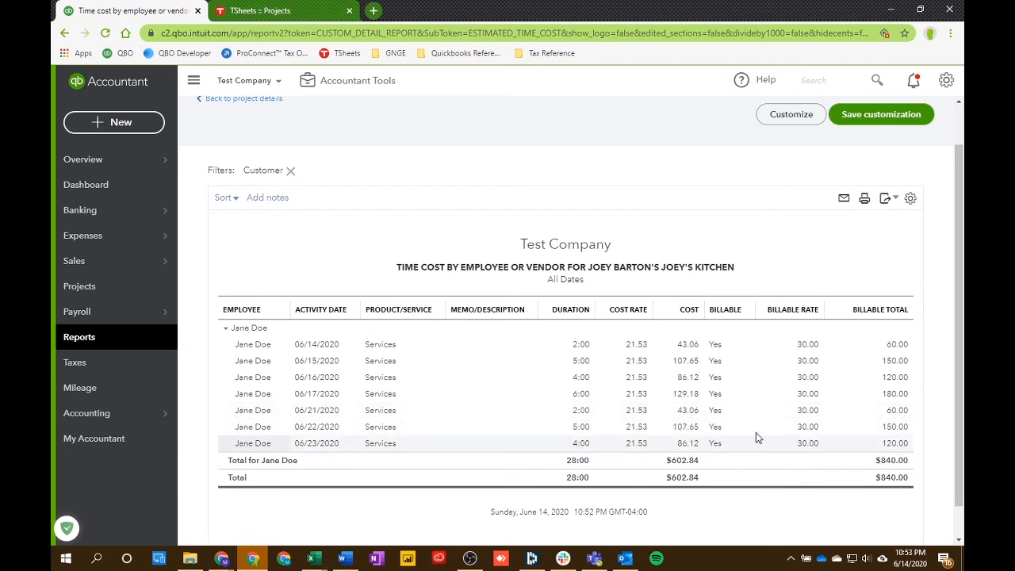
{"action": "scroll", "coordinate": [317, 199], "scroll_direction": "up", "scroll_amount": 1}
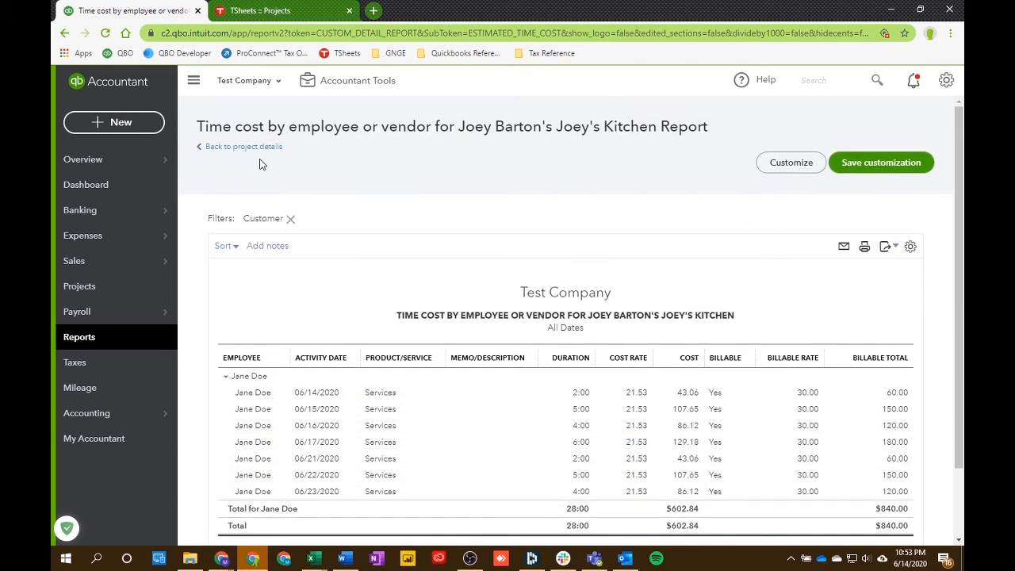
{"action": "left_click", "coordinate": [242, 146]}
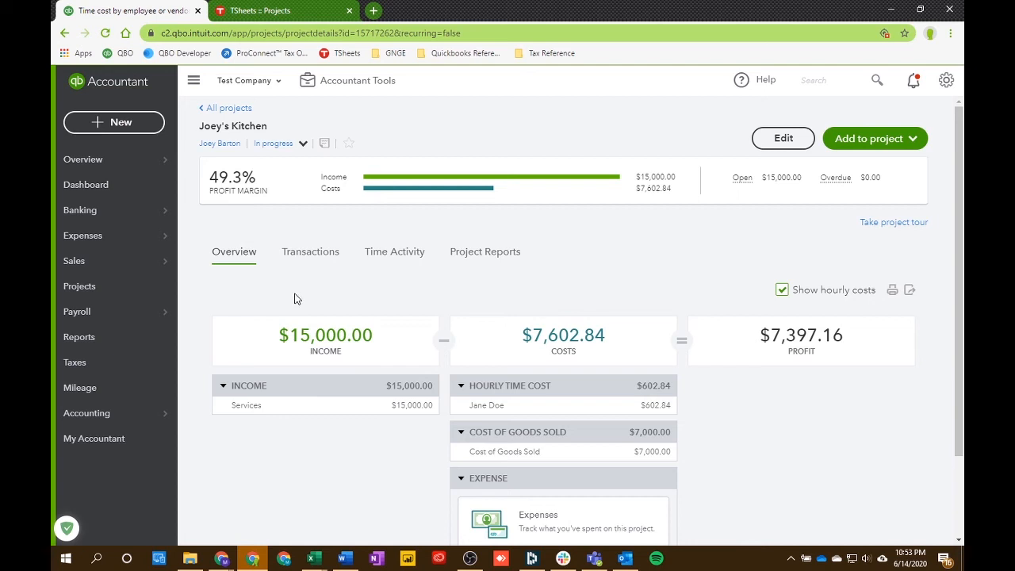
Step: Review the project's time activity by month and employee, expanding and collapsing the entries
{"action": "left_click", "coordinate": [377, 261]}
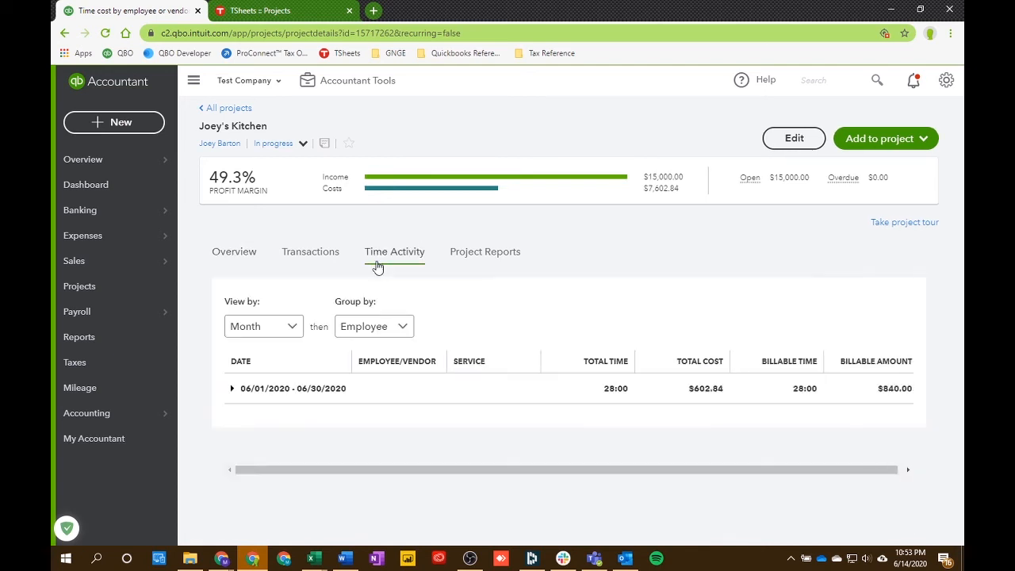
{"action": "left_click", "coordinate": [232, 390]}
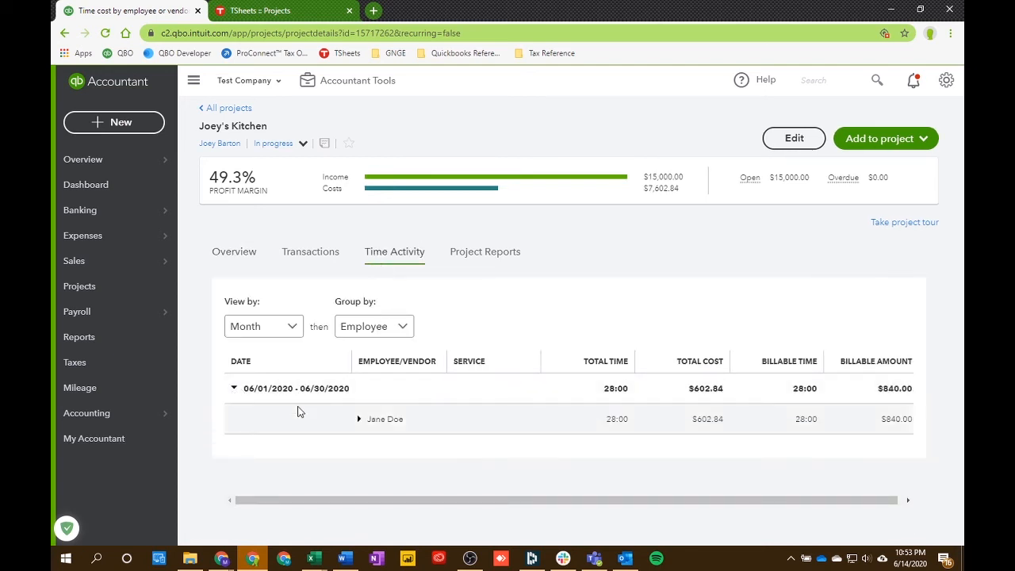
{"action": "left_click", "coordinate": [378, 423]}
{"action": "scroll", "coordinate": [400, 436], "scroll_direction": "down", "scroll_amount": 2}
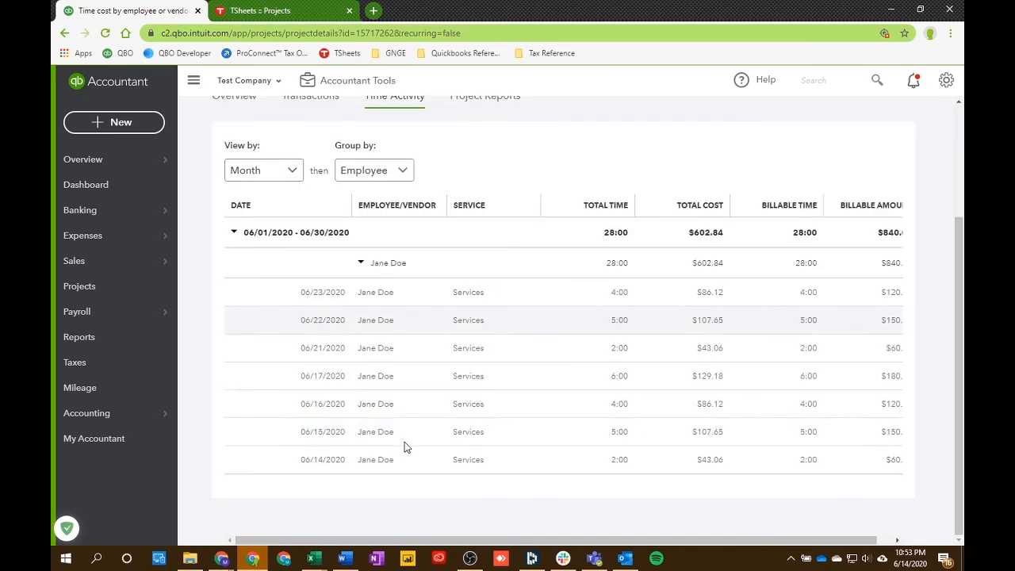
{"action": "left_click", "coordinate": [361, 263]}
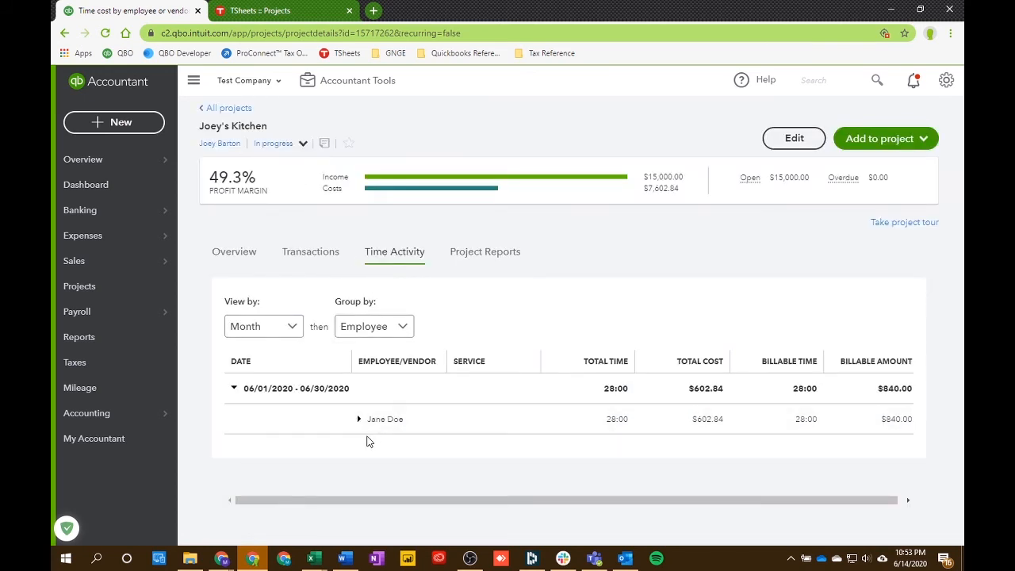
{"action": "left_click", "coordinate": [233, 388]}
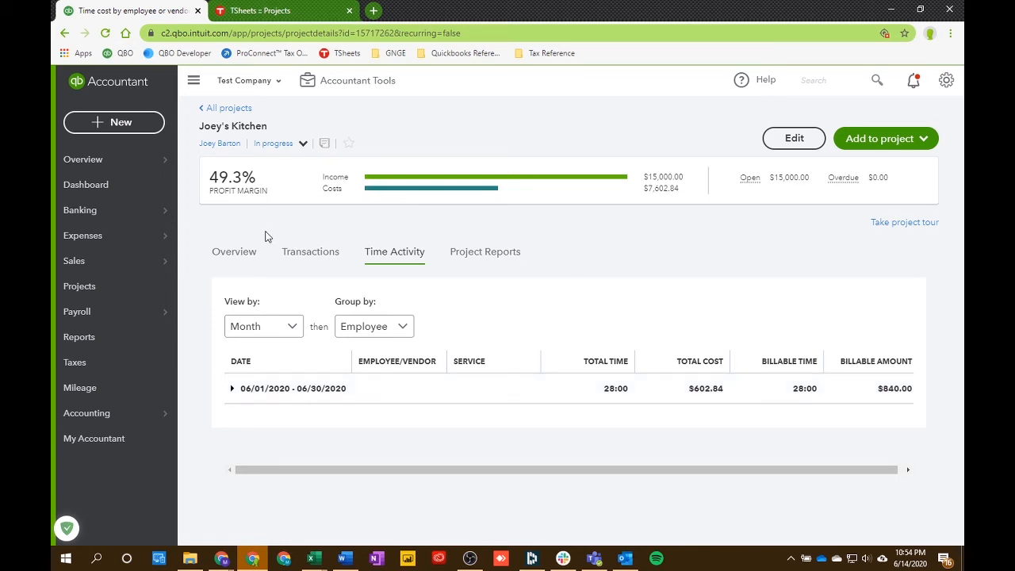
Step: Switch to the TSheets tab and explore its QuickBooks menu and Projects page
{"action": "left_click", "coordinate": [256, 11]}
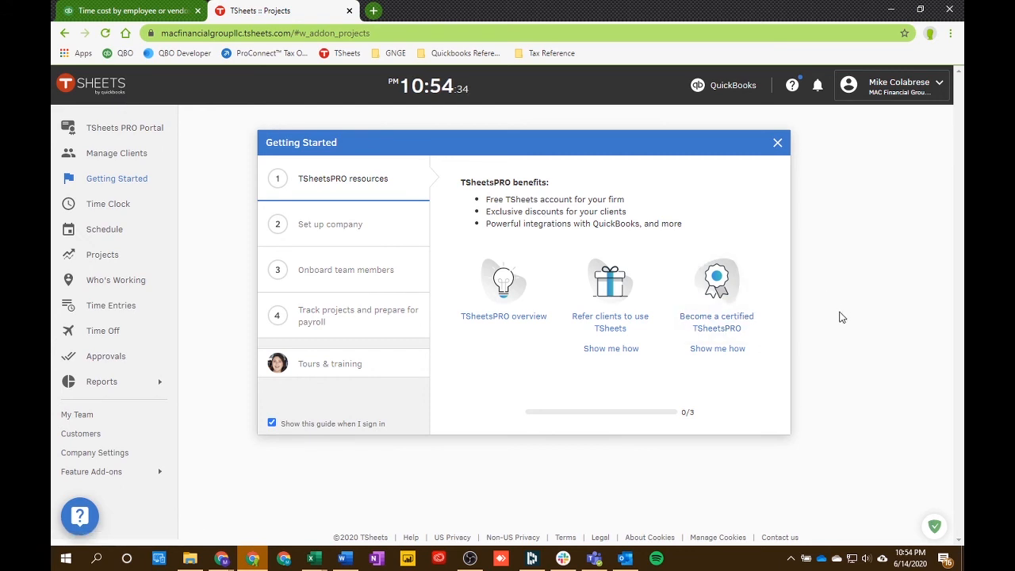
{"action": "left_click", "coordinate": [706, 89]}
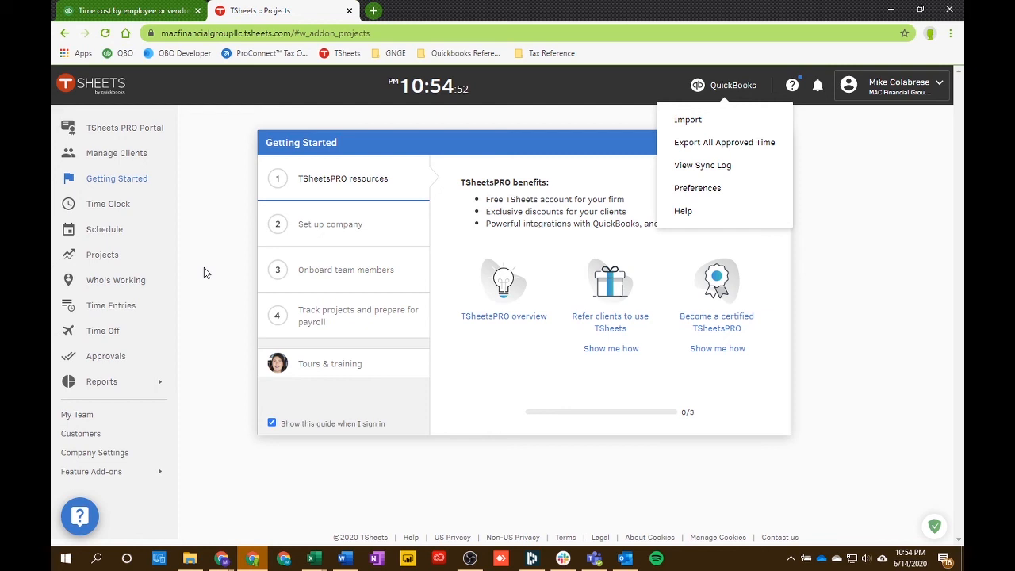
{"action": "left_click", "coordinate": [123, 264]}
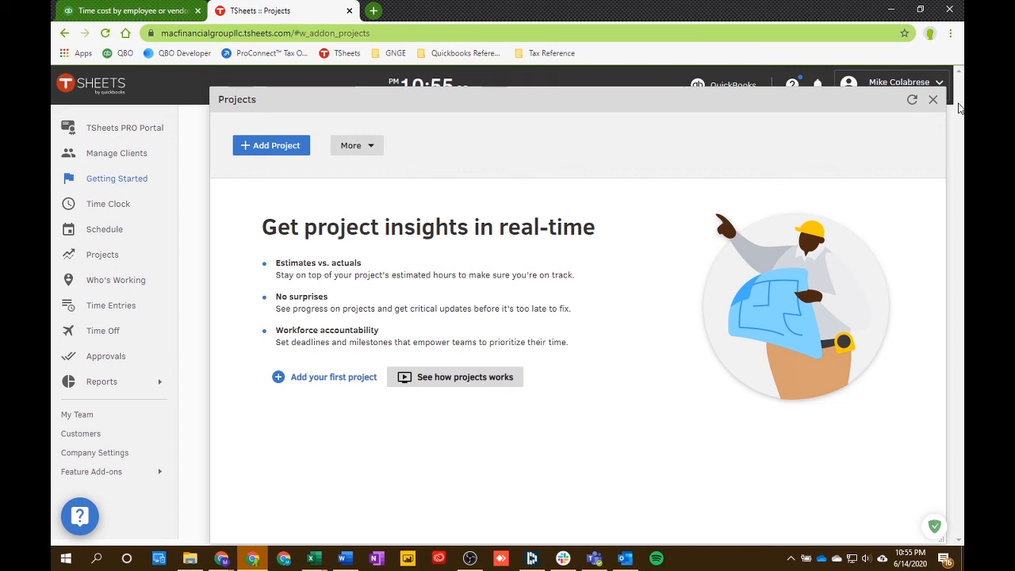
{"action": "left_click", "coordinate": [932, 99]}
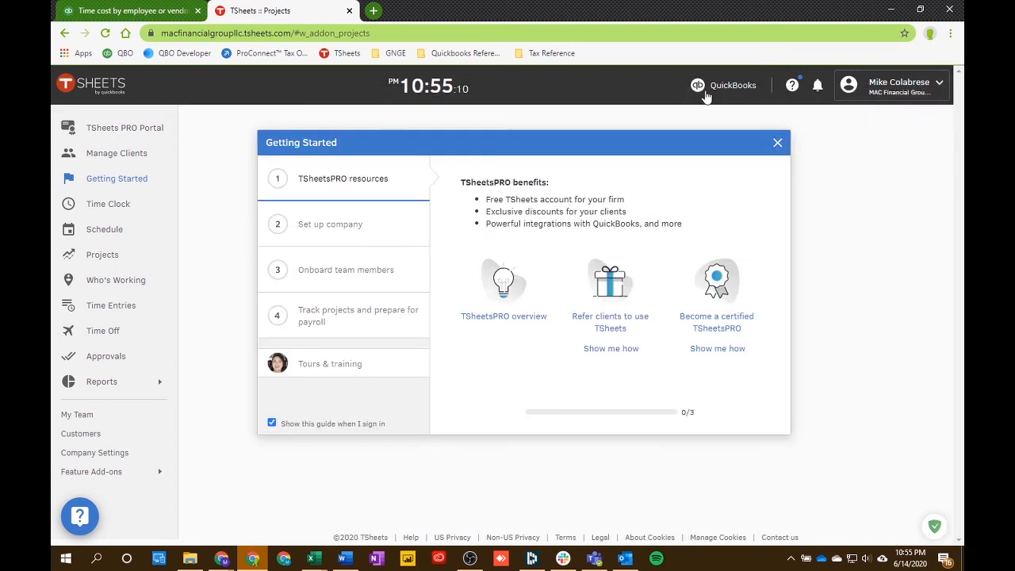
{"action": "left_click", "coordinate": [721, 85]}
{"action": "left_click", "coordinate": [103, 254]}
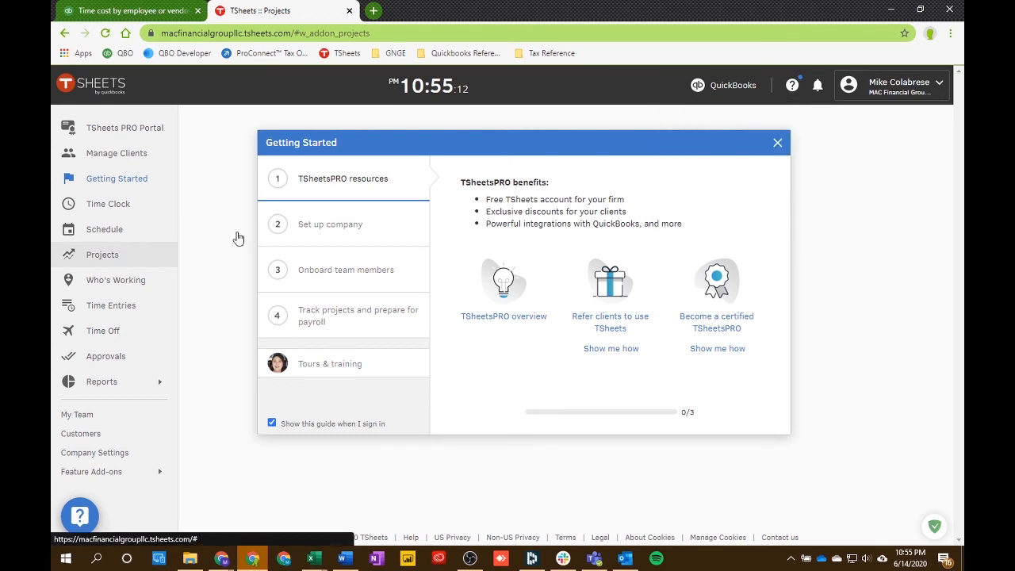